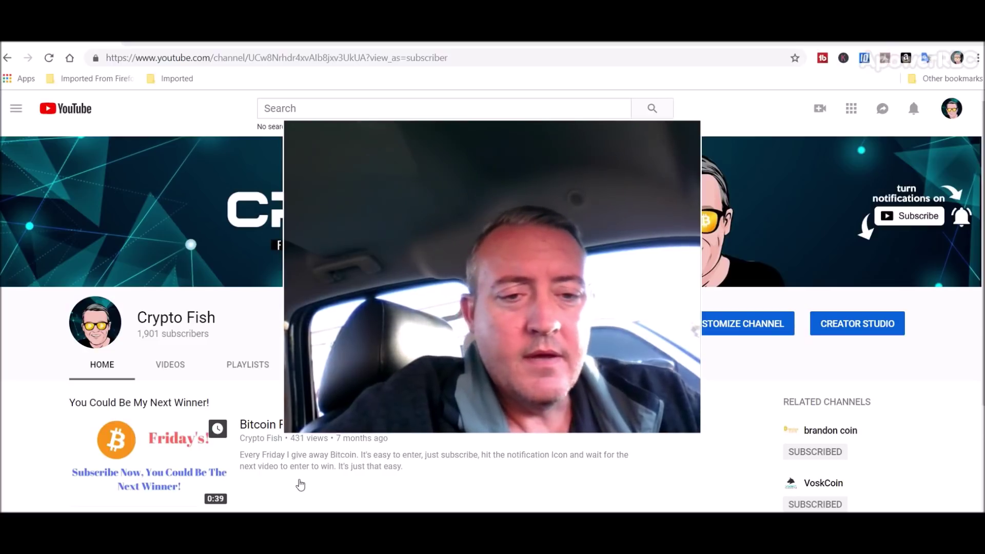
drag(285, 428, 488, 297)
drag(627, 255, 881, 216)
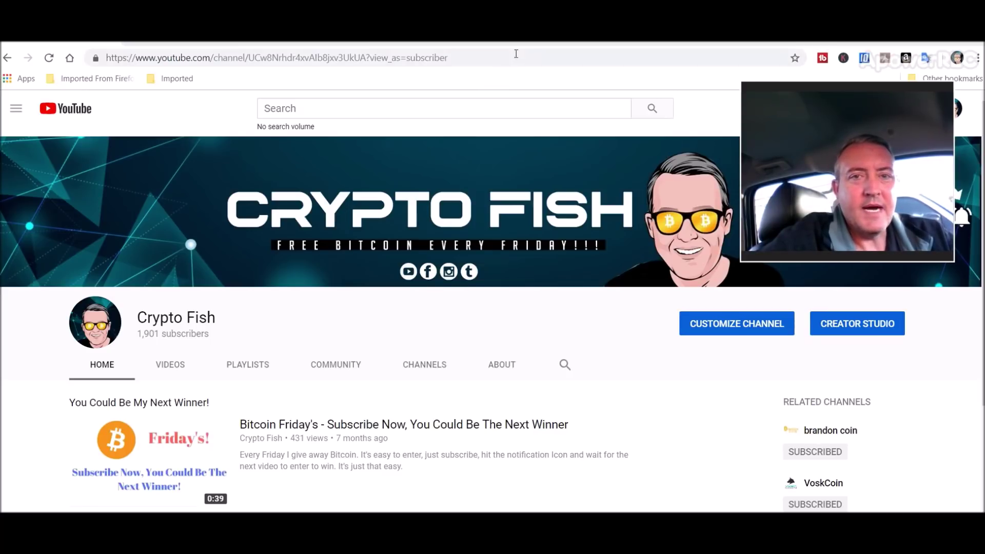
Open the EthereumTiger announcement thread on bitcointalk.org and read its introduction and technical specifications.
click(564, 44)
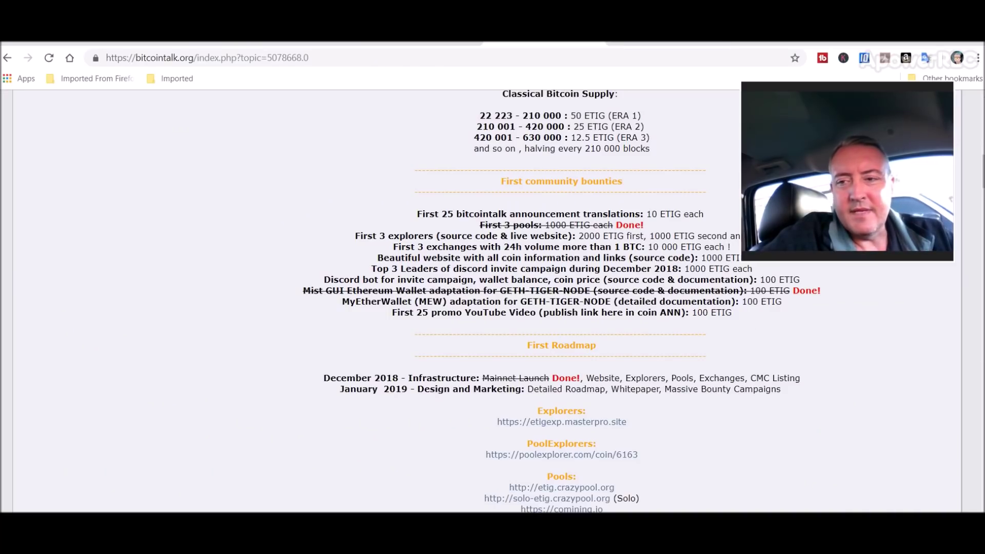
drag(982, 177, 983, 120)
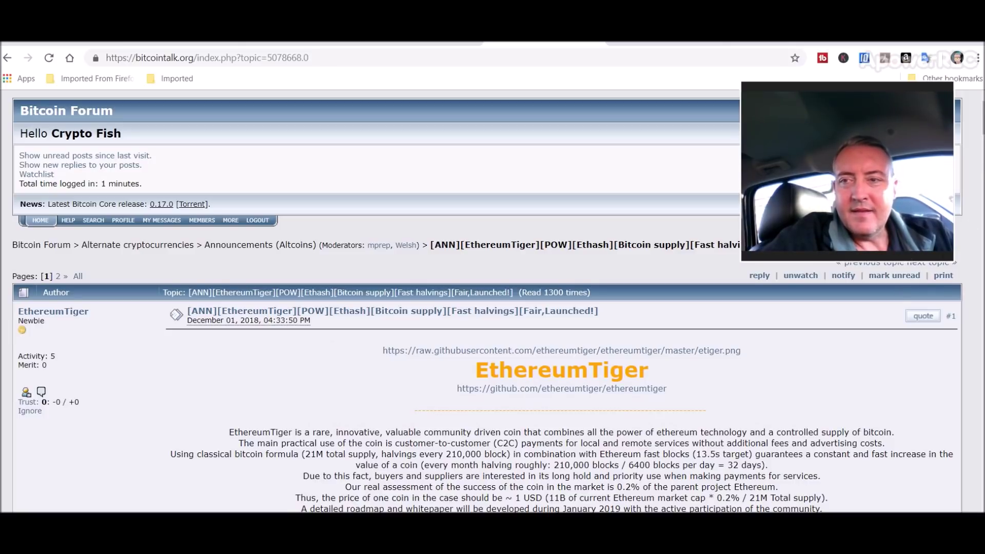
scroll(983, 124, down, 1)
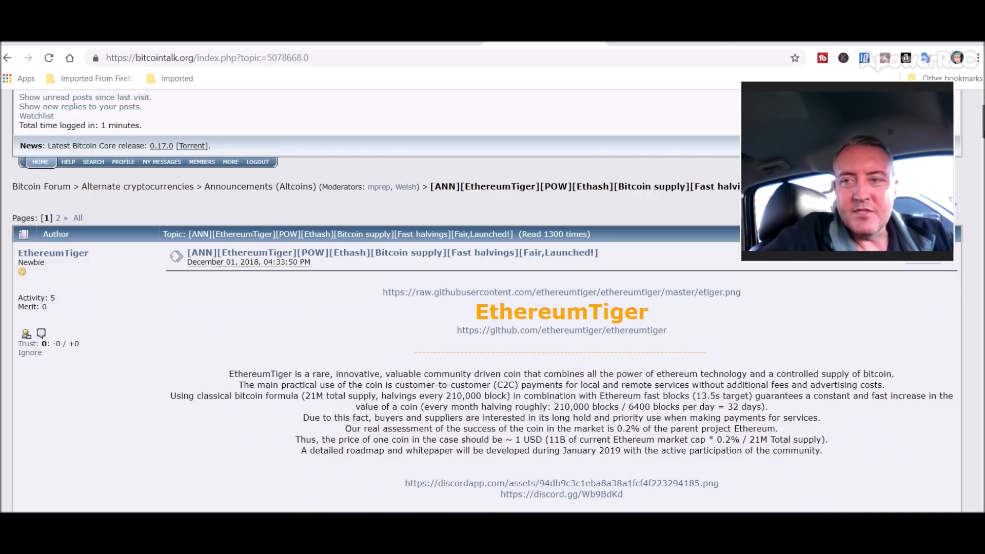
scroll(983, 123, down, 1)
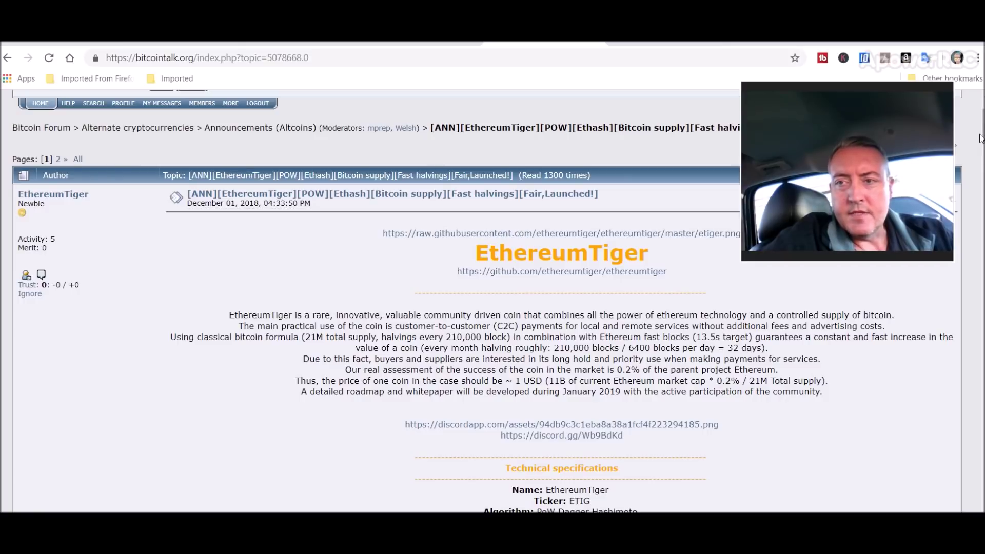
scroll(984, 144, down, 2)
scroll(984, 144, down, 2)
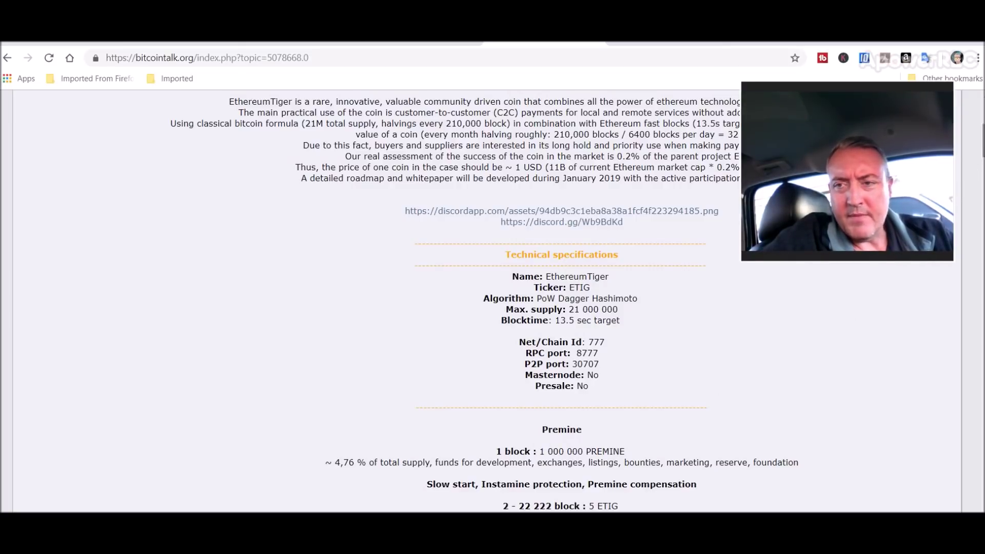
Review the premine, block reward schedule, community bounties, roadmap and pool links in the EthereumTiger announcement.
scroll(513, 300, down, 6)
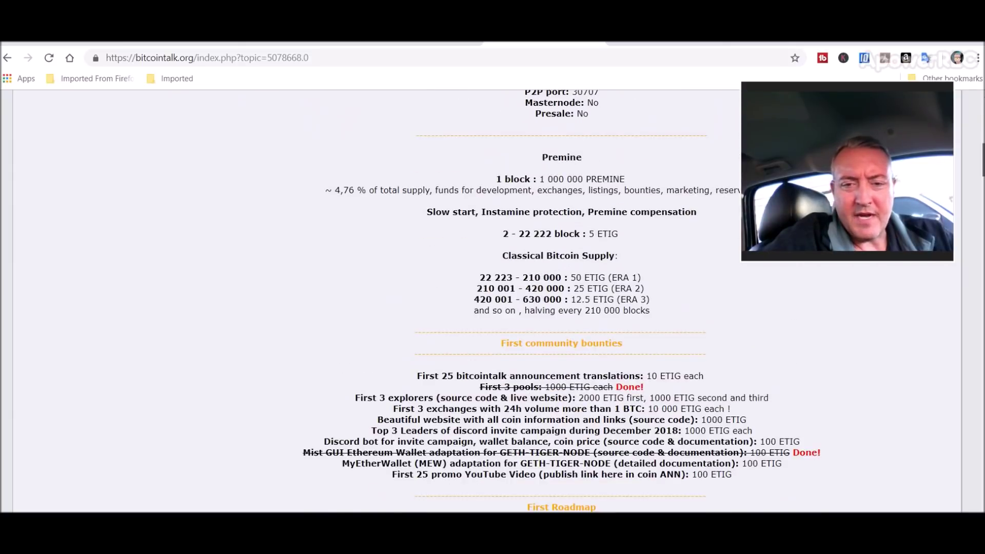
scroll(513, 300, up, 5)
scroll(514, 300, down, 1)
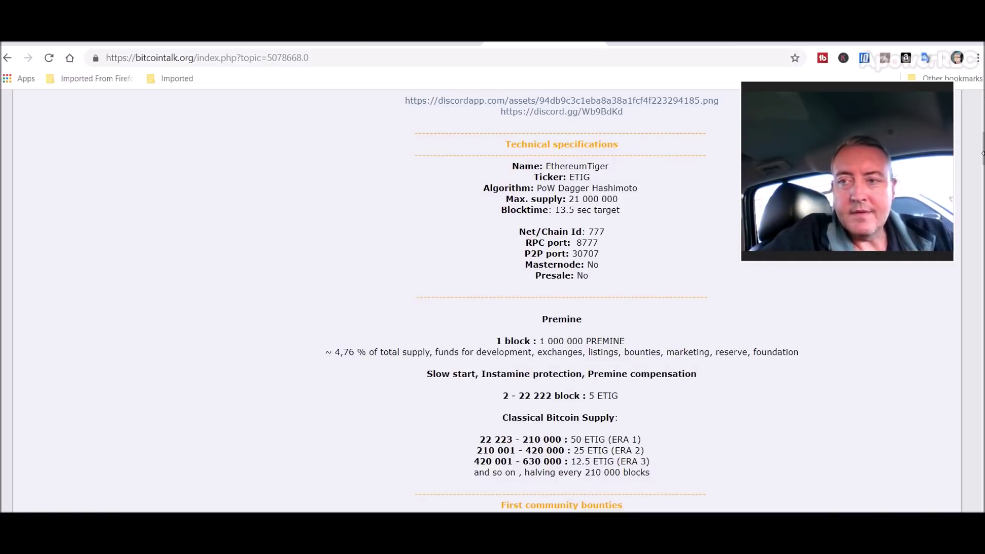
drag(983, 152, 982, 176)
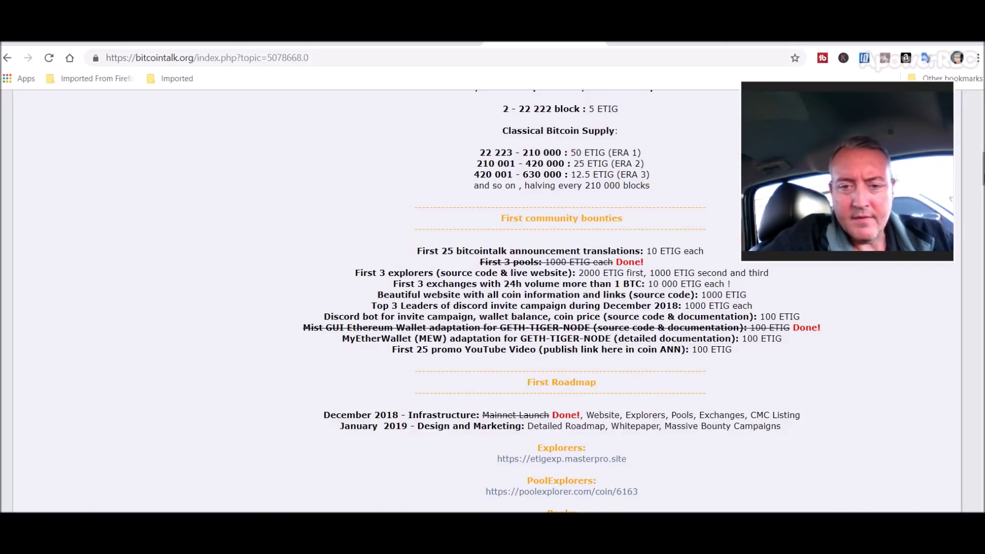
scroll(978, 175, down, 2)
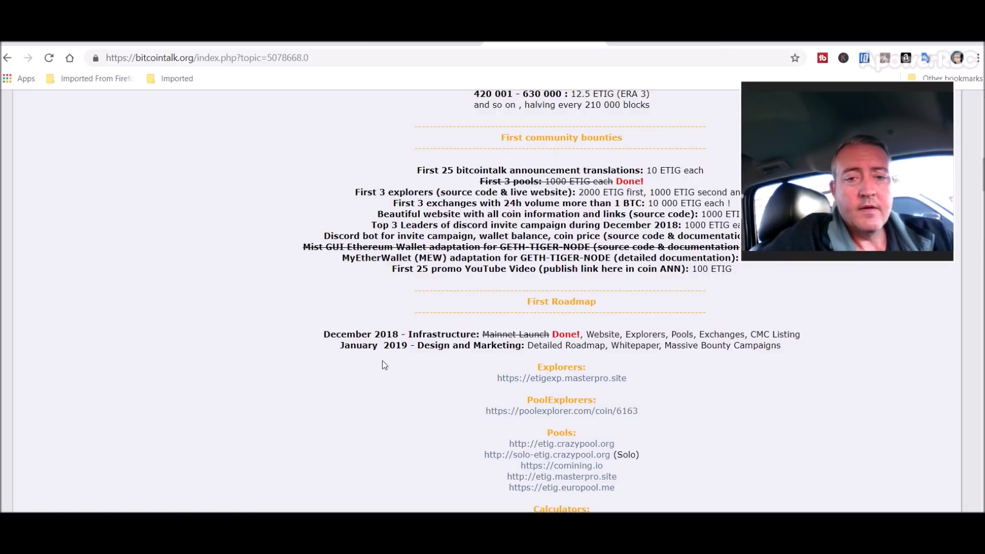
Switch to the Comining.io home page and look through its list of mineable tokens.
click(407, 44)
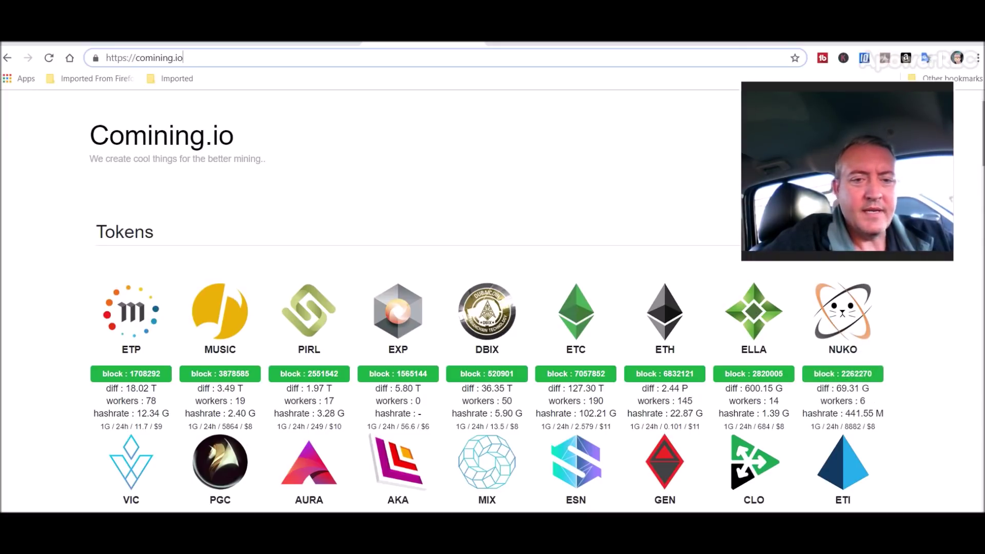
scroll(488, 303, down, 2)
scroll(487, 302, up, 1)
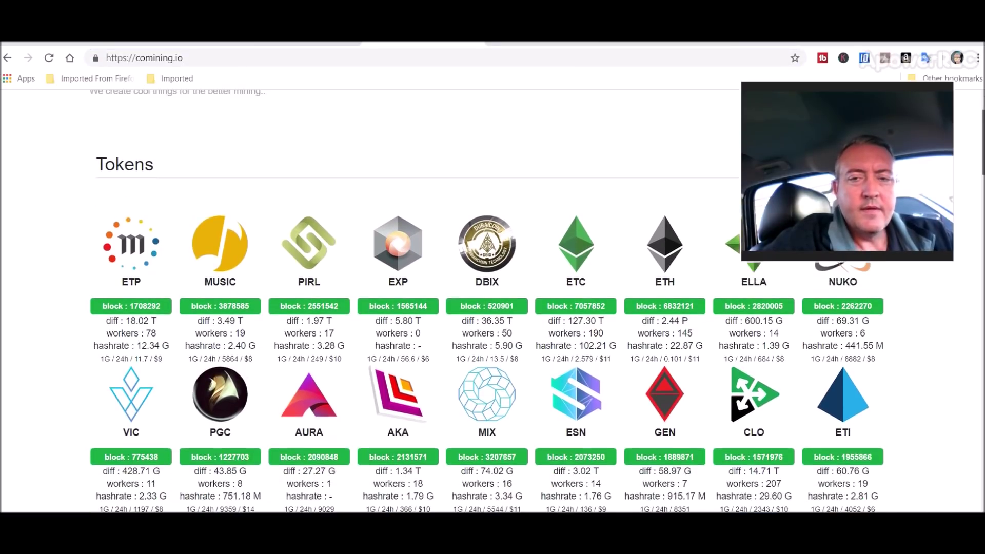
scroll(488, 303, up, 1)
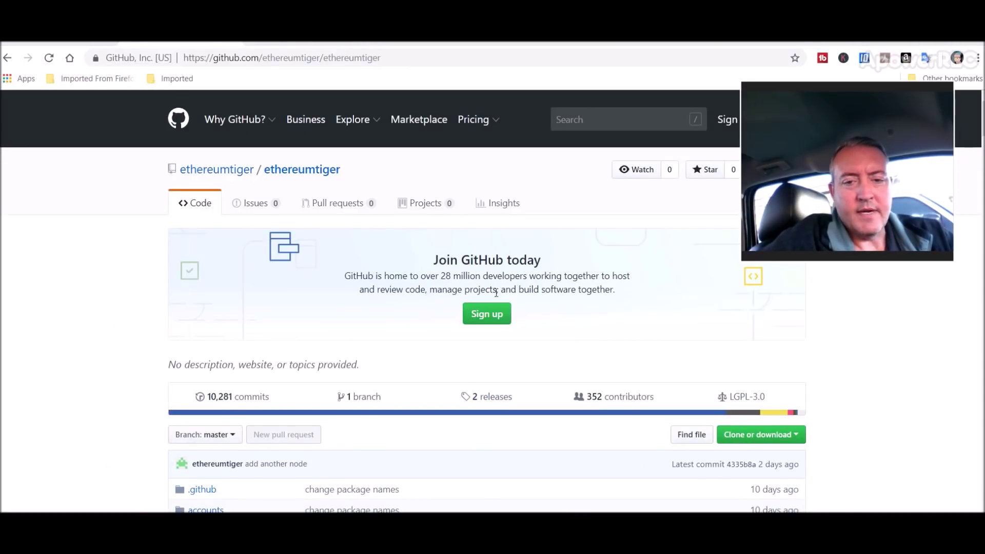
Open the releases of the ethereumtiger GitHub repository and examine the ETIG 1.01 and EthereumTiger 1.0 assets.
click(482, 398)
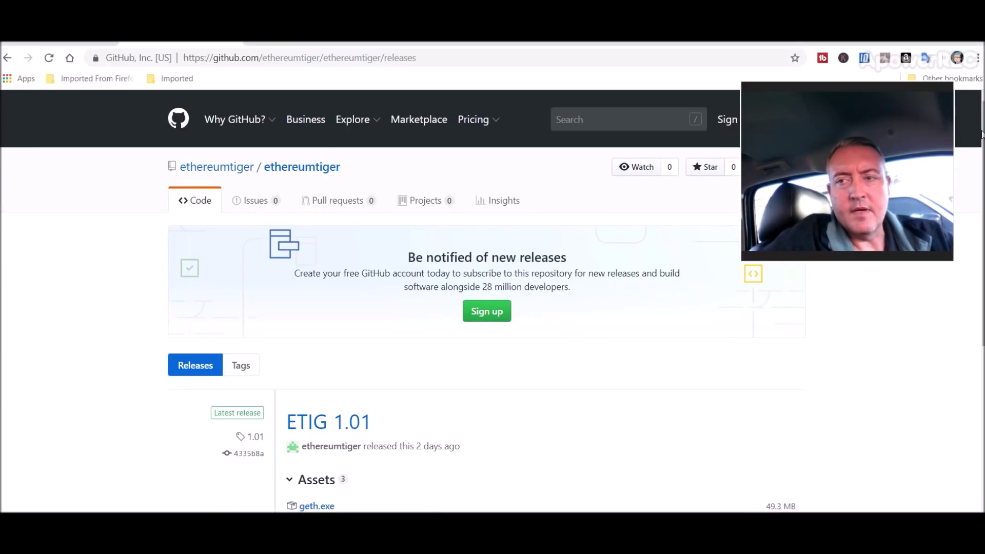
scroll(493, 303, down, 1)
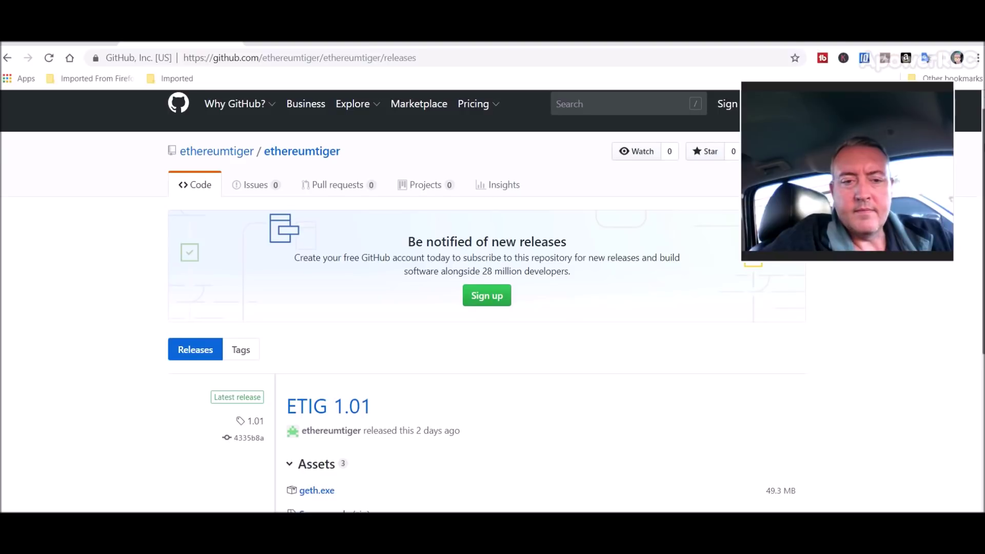
scroll(493, 303, down, 5)
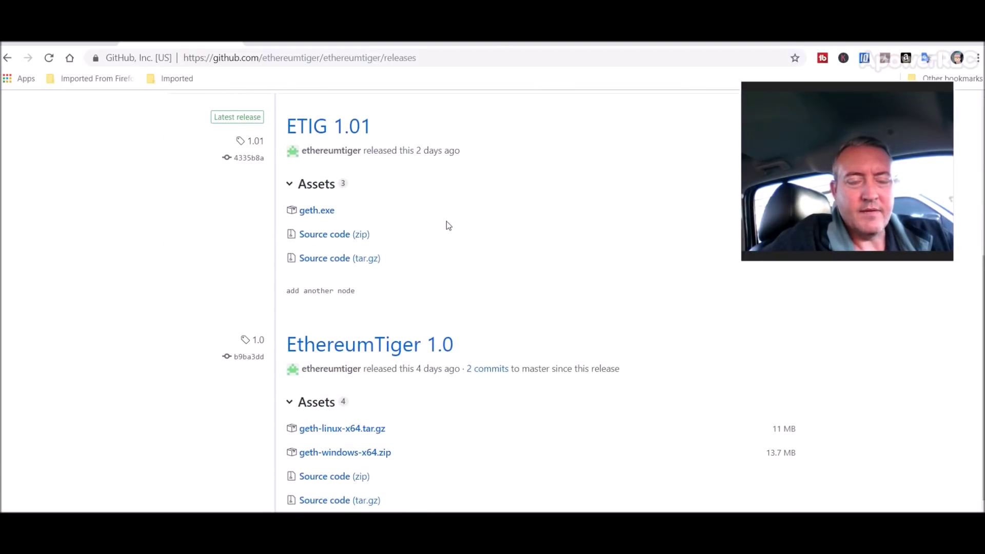
Run geth from the EtheriumTIger-Wallet folder inside the desktop's Wallet's folder, and widen and reposition its console window.
click(913, 46)
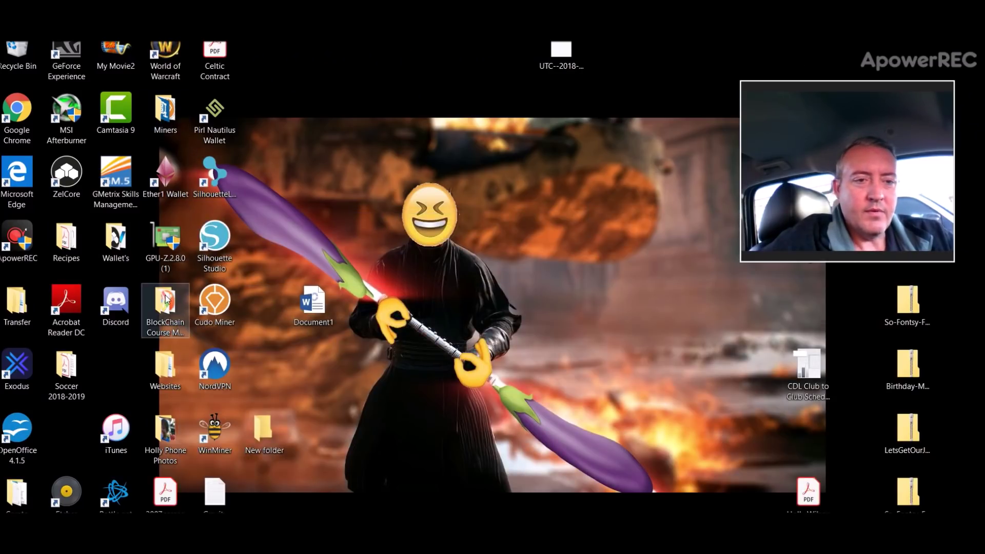
double_click(116, 240)
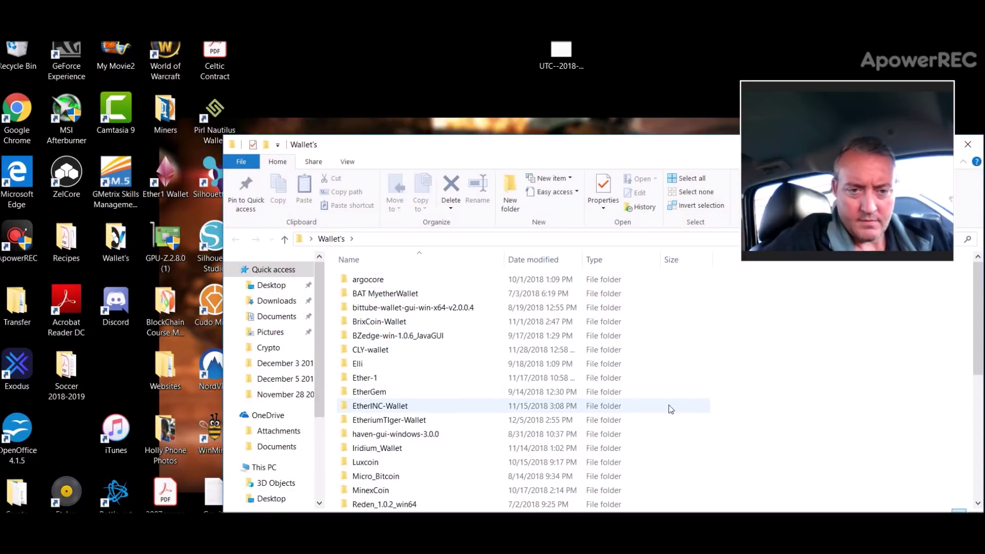
double_click(415, 421)
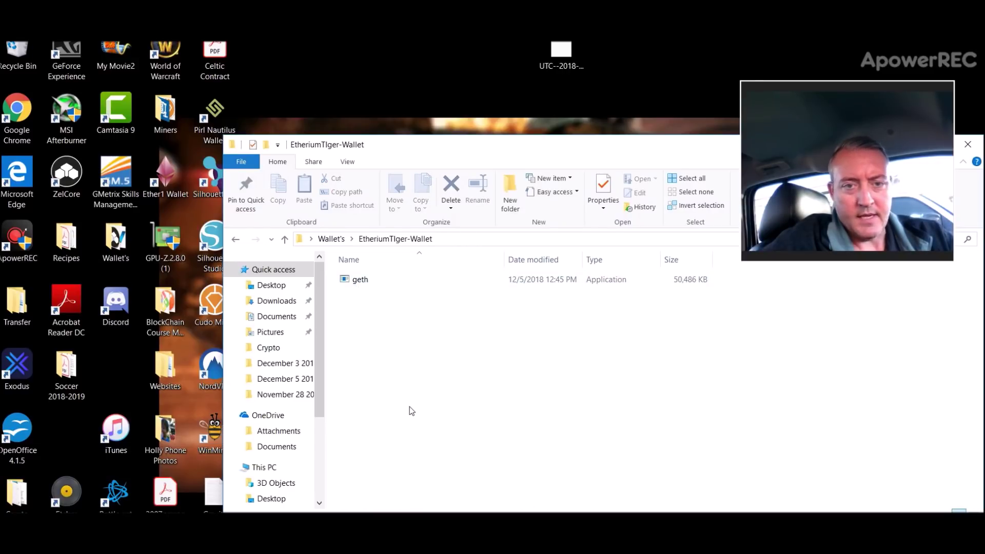
double_click(359, 281)
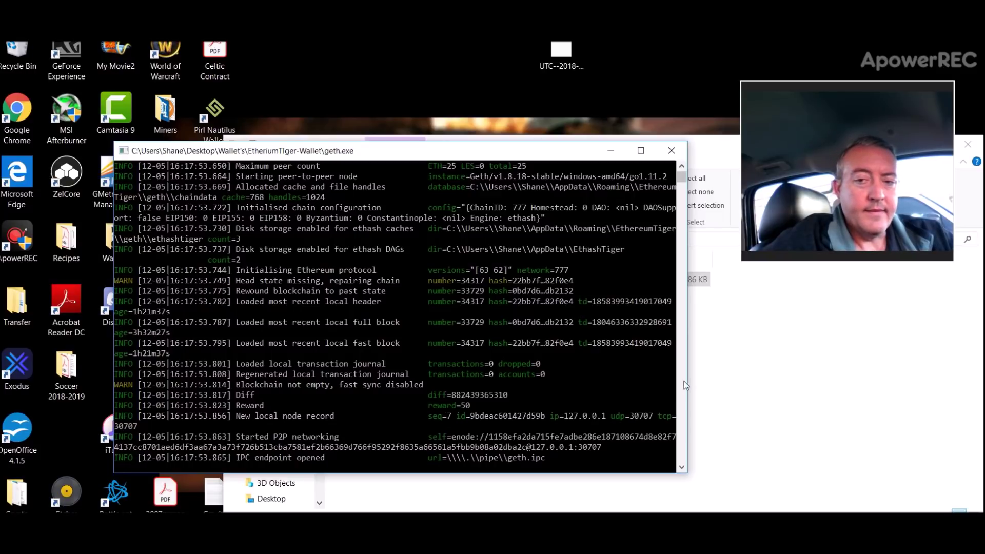
drag(691, 381, 808, 372)
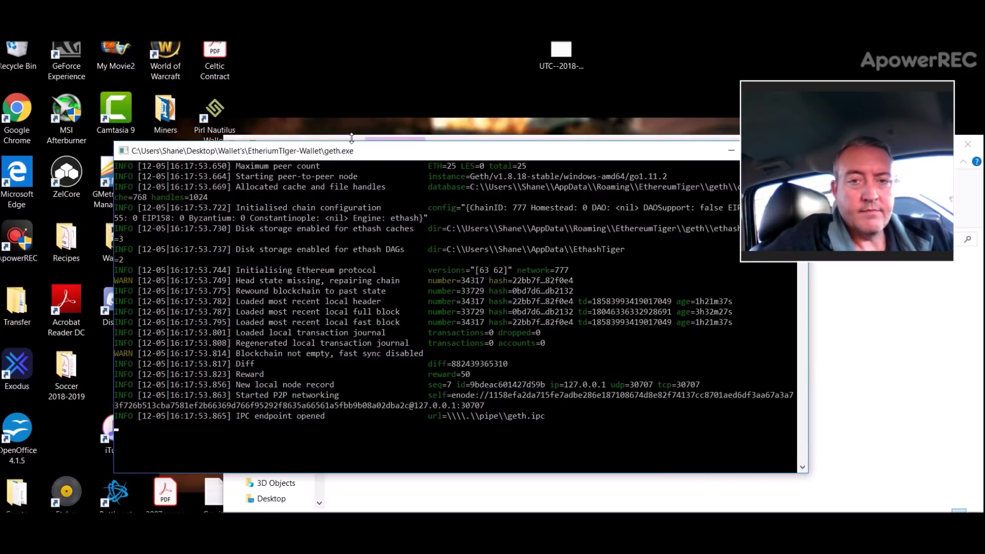
drag(364, 154, 287, 95)
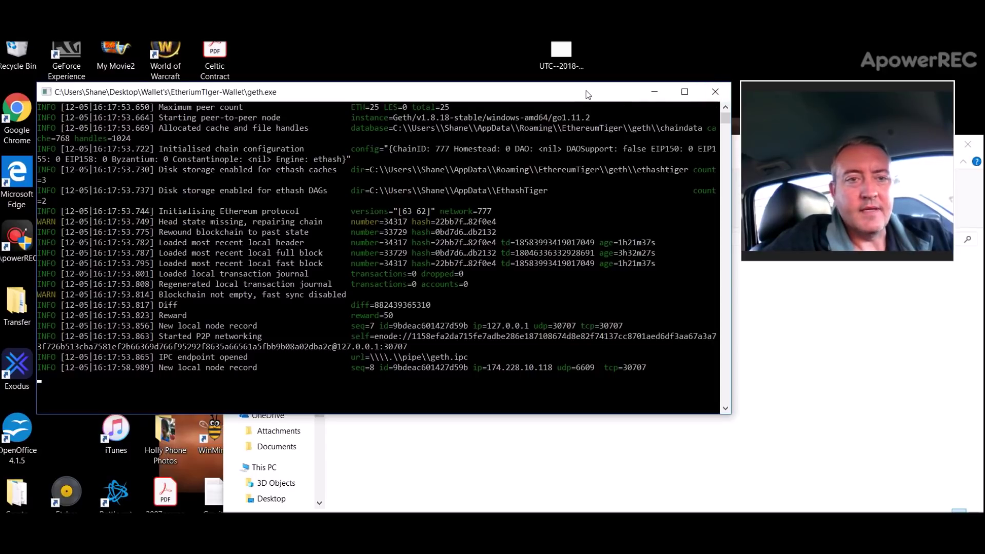
Close the geth console and the EtheriumTIger-Wallet folder window.
click(715, 93)
drag(652, 155, 477, 138)
drag(551, 138, 462, 114)
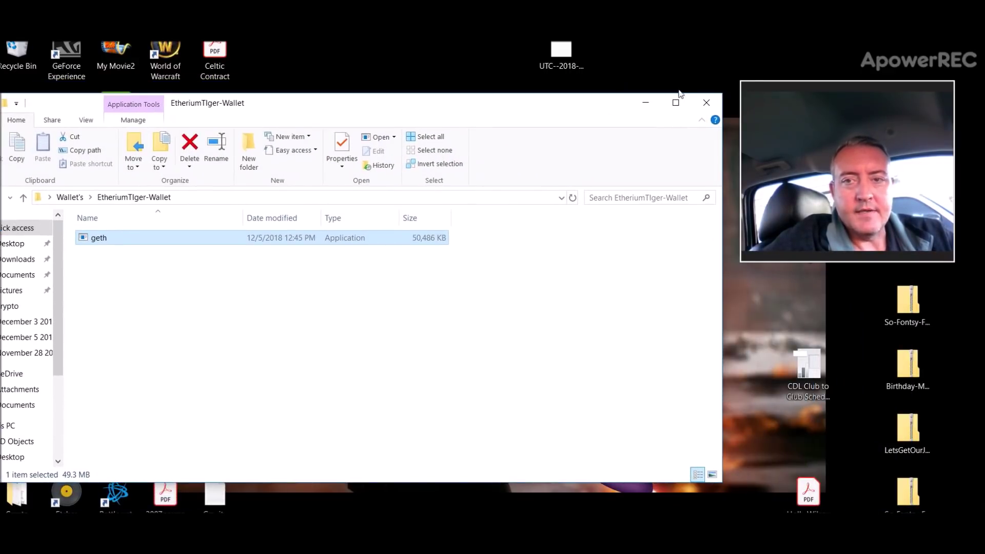
click(711, 102)
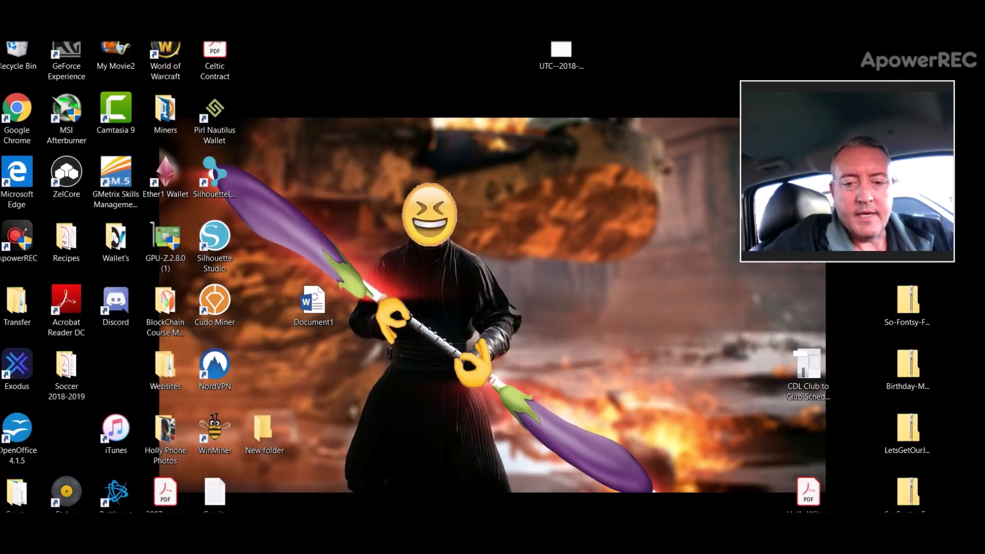
Switch to Discord, read the wallet replies in the EthereumTiger support channel, and put the window away.
key(alt+Tab)
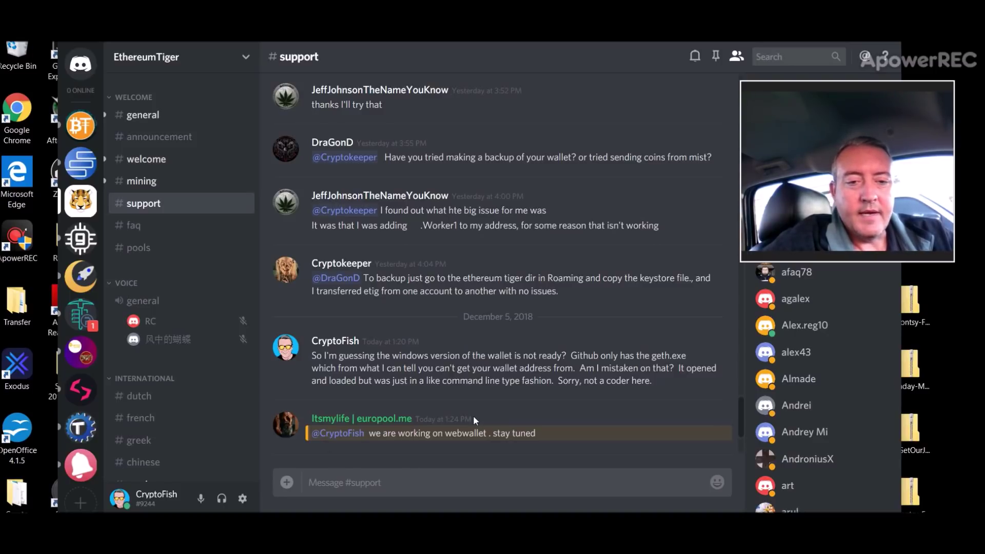
mouse_move(821, 158)
mouse_down()
mouse_move(835, 270)
mouse_move(824, 155)
mouse_up()
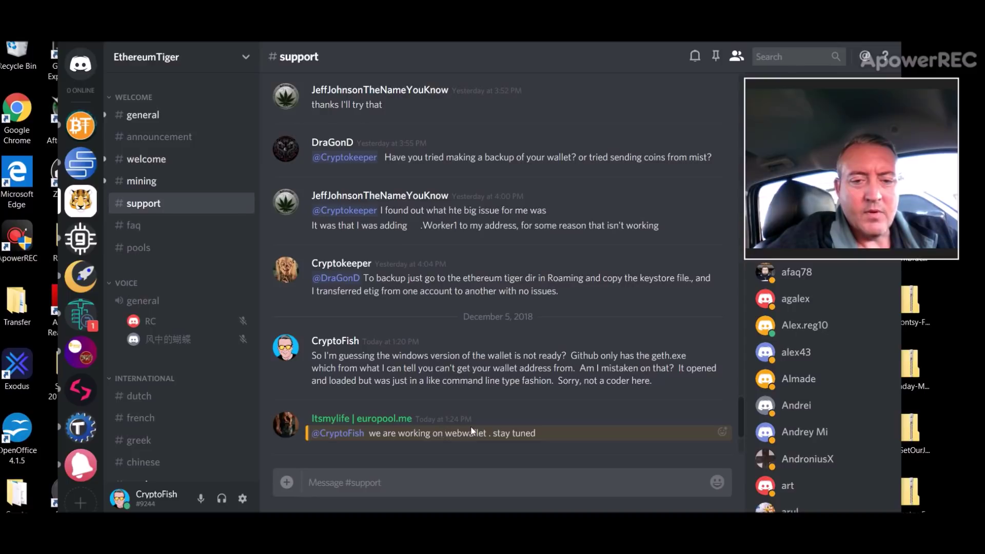
click(860, 43)
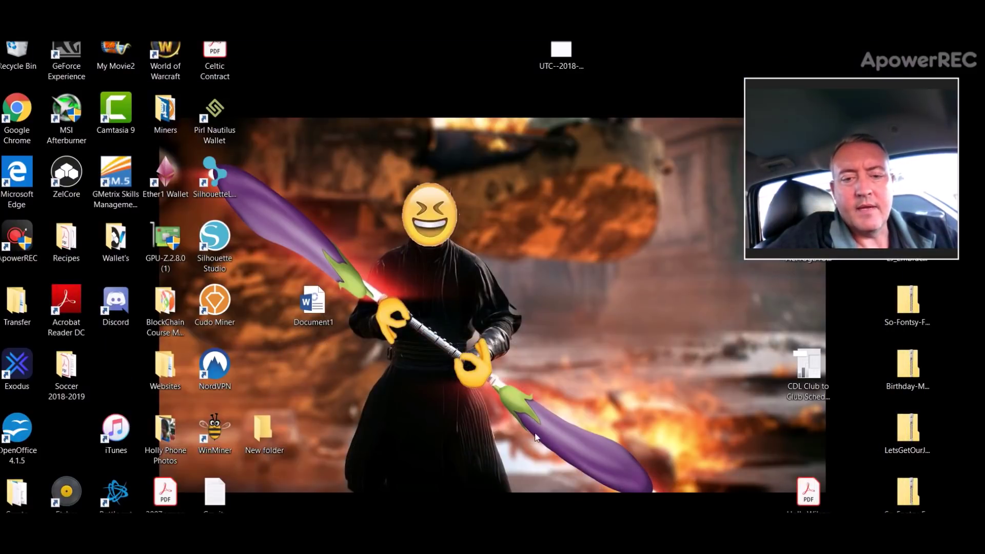
Return to the browser and review the Comining.io account's workers, wallets, balance entries and summary.
key(alt+Tab)
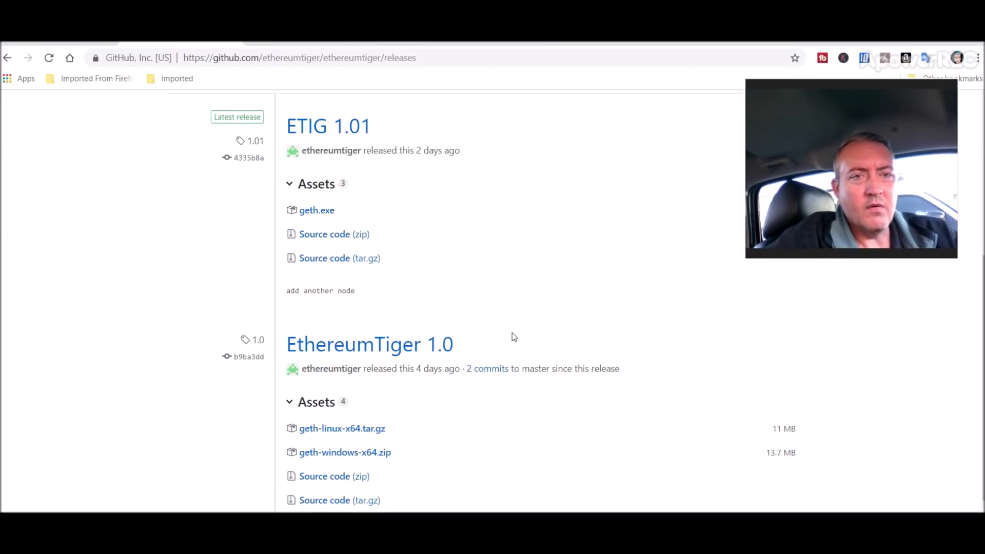
click(308, 42)
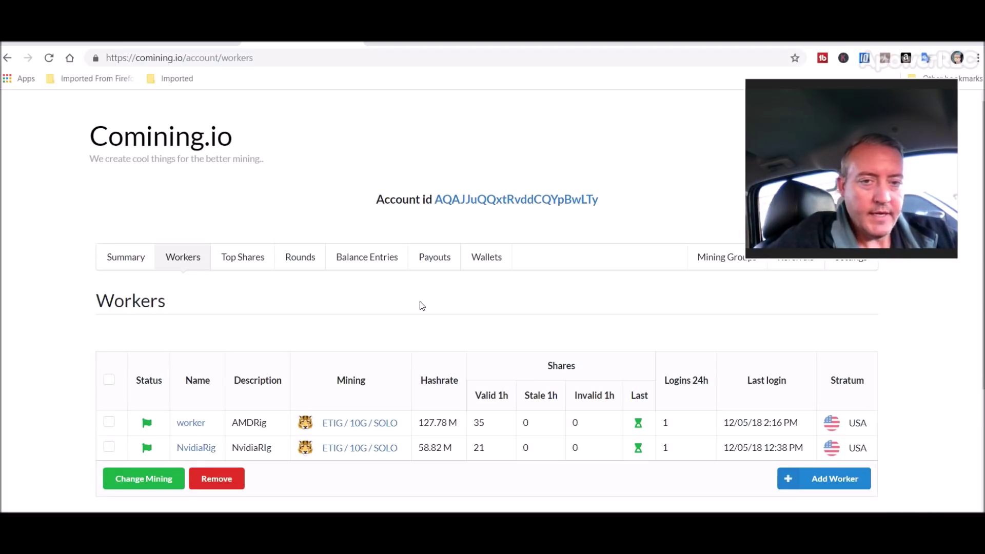
click(492, 261)
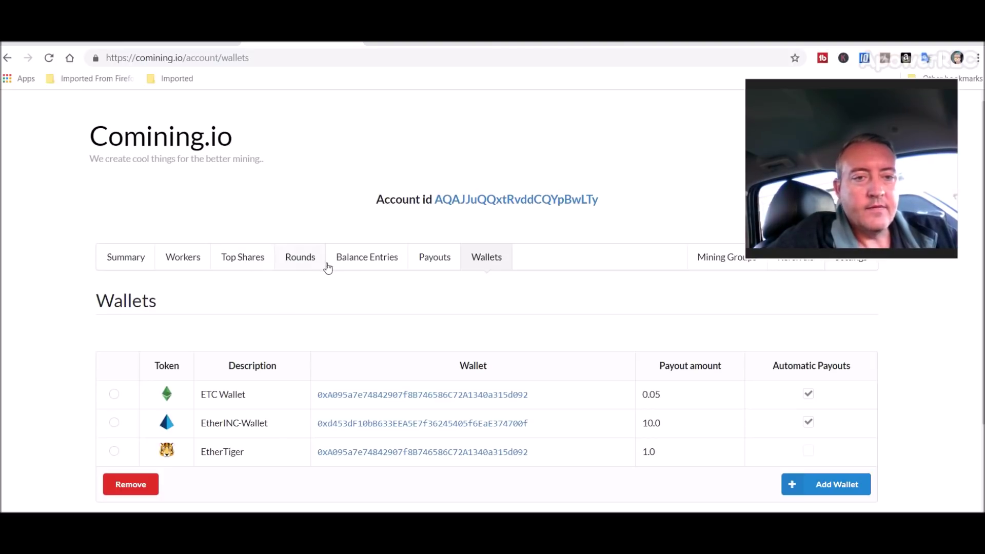
click(354, 261)
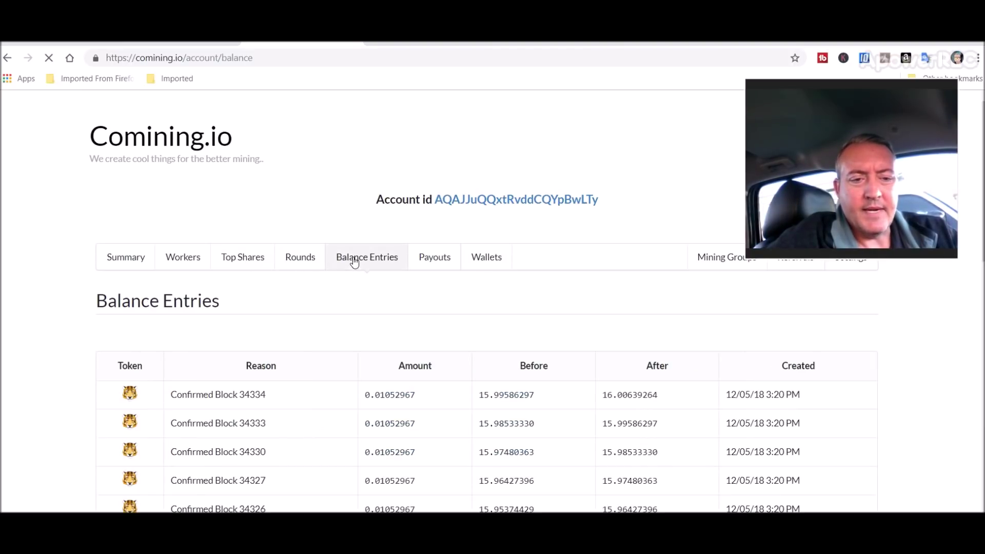
click(132, 259)
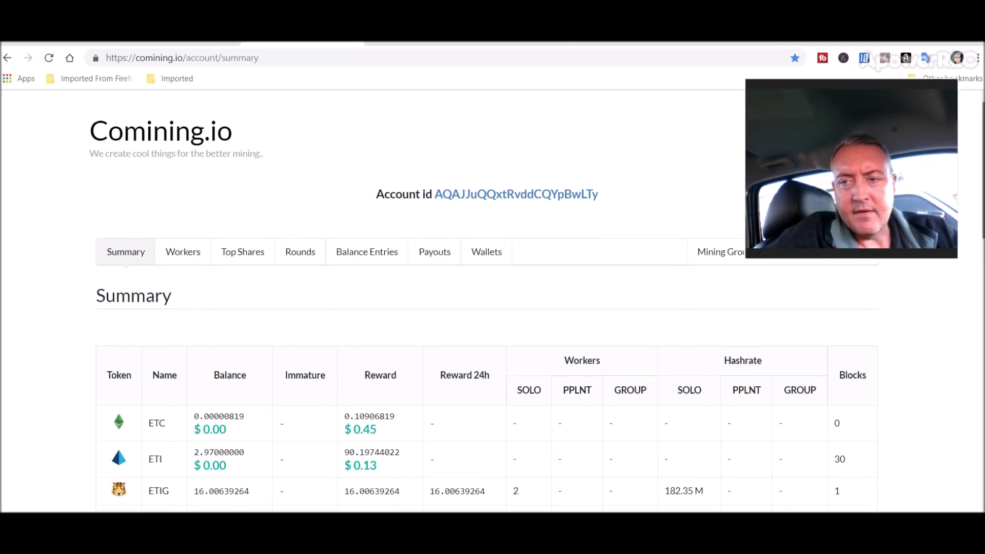
scroll(346, 311, down, 3)
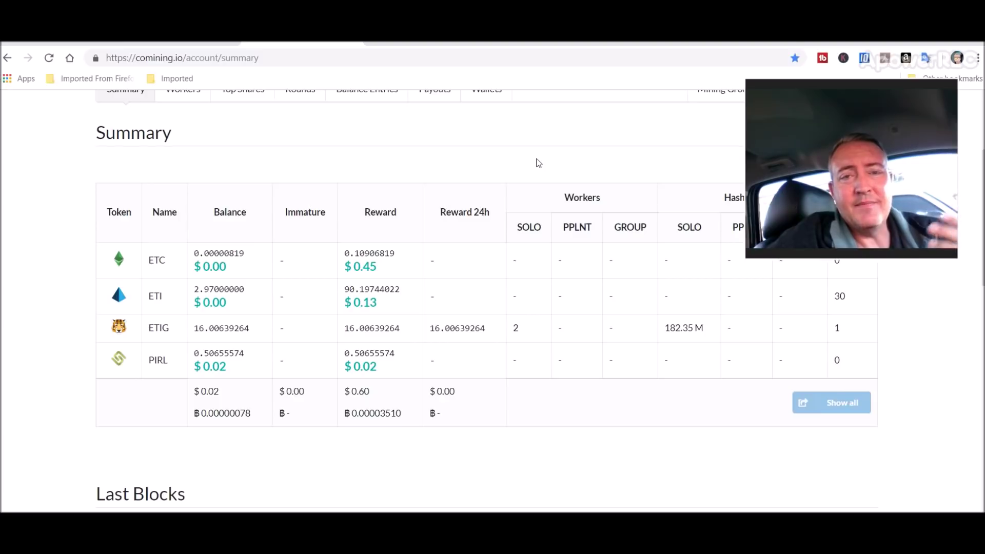
Open the Claymore's Dual Ethereum v11.9 miner folder inside Claymorev11.9-Comining.IO, in the desktop's Miners folder, and show its batch files.
click(643, 44)
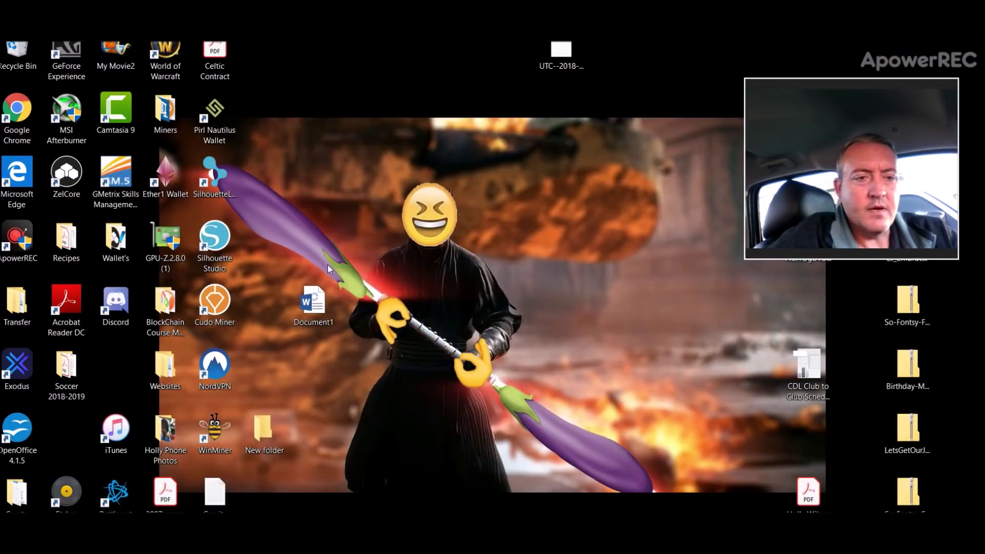
double_click(165, 111)
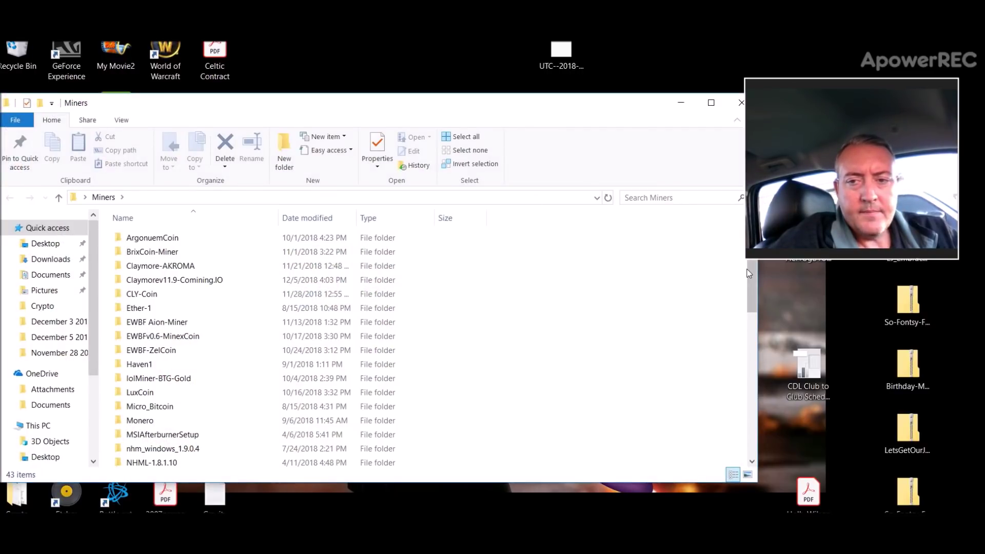
drag(750, 271, 759, 387)
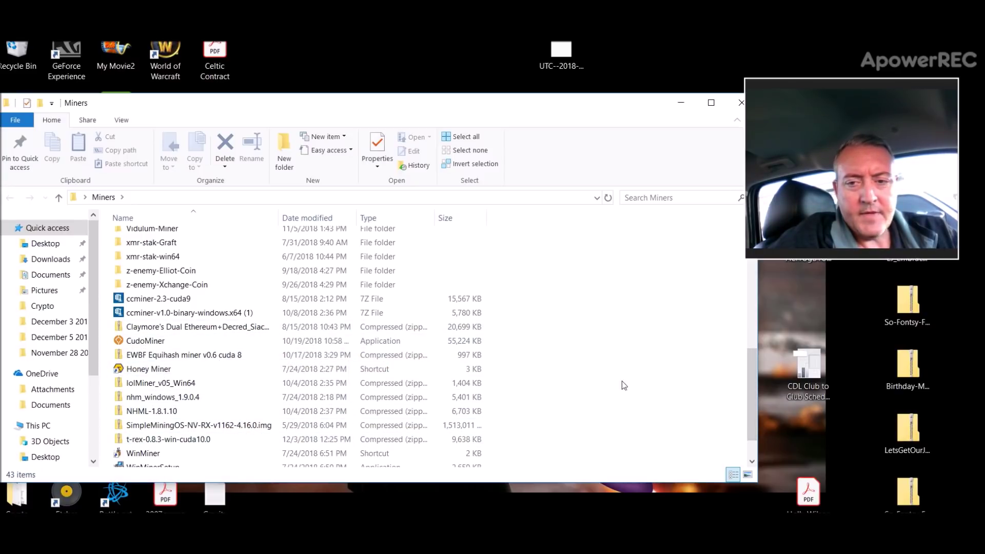
drag(749, 393, 753, 252)
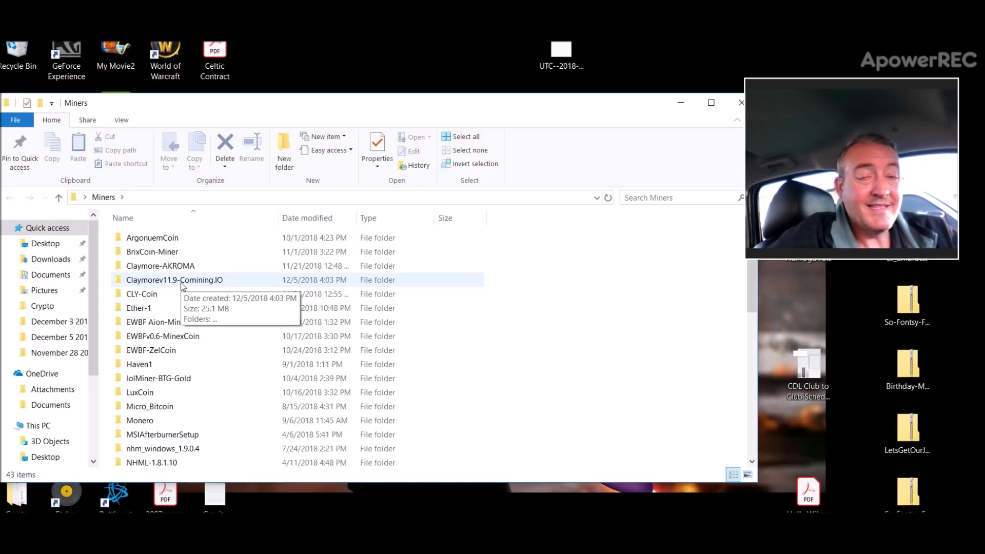
double_click(181, 281)
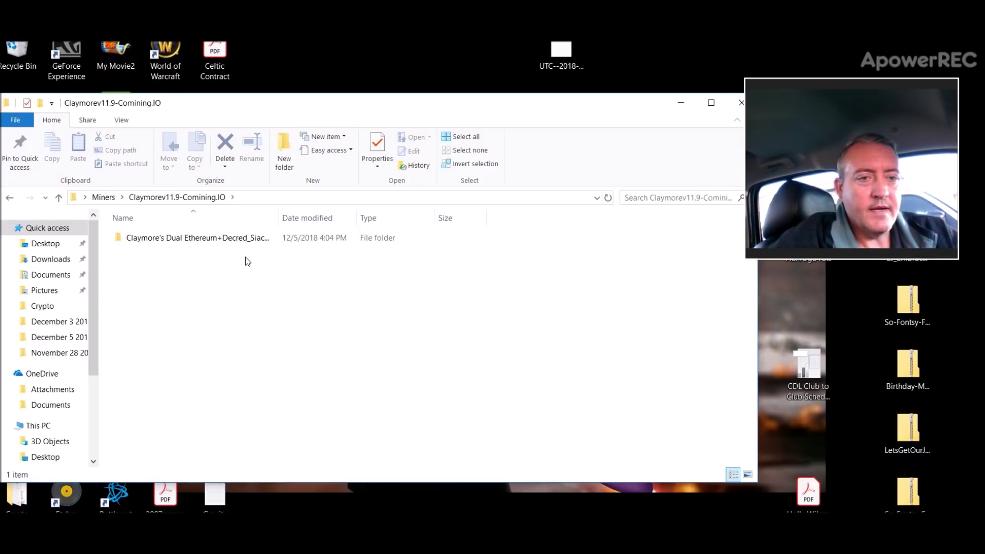
double_click(205, 241)
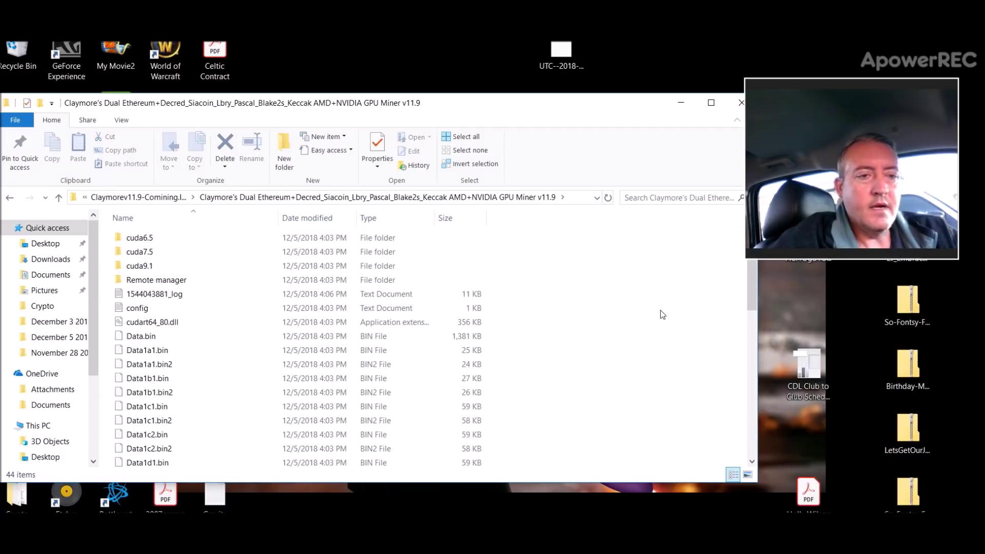
drag(753, 289, 756, 416)
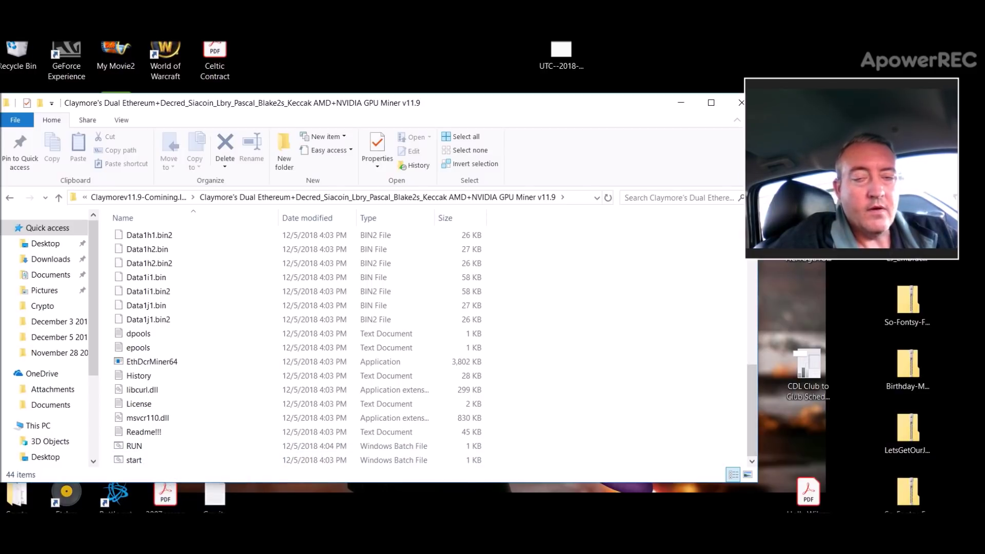
Start a blank Notepad document and open the miner folder's RUN batch file for editing.
text(not)
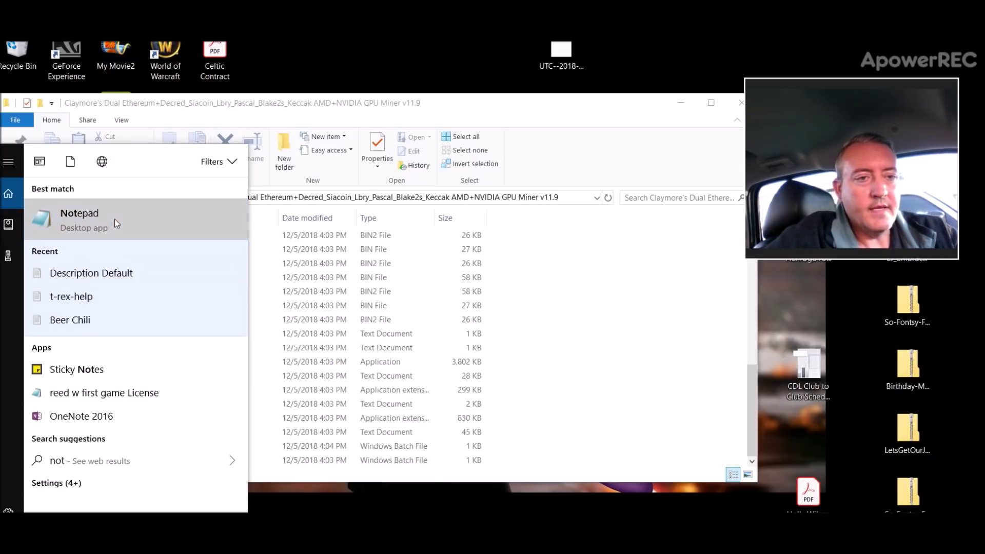
click(145, 223)
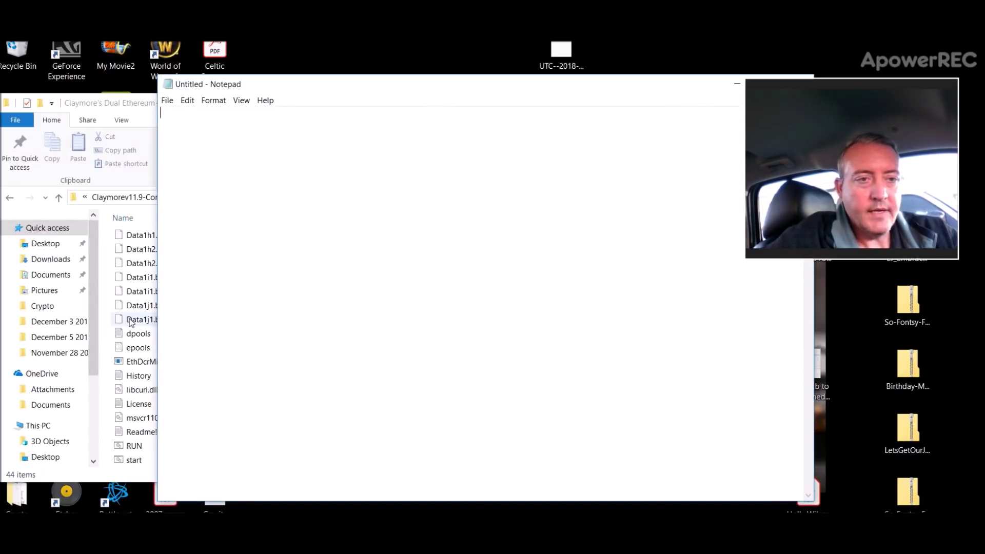
click(130, 447)
right_click(131, 448)
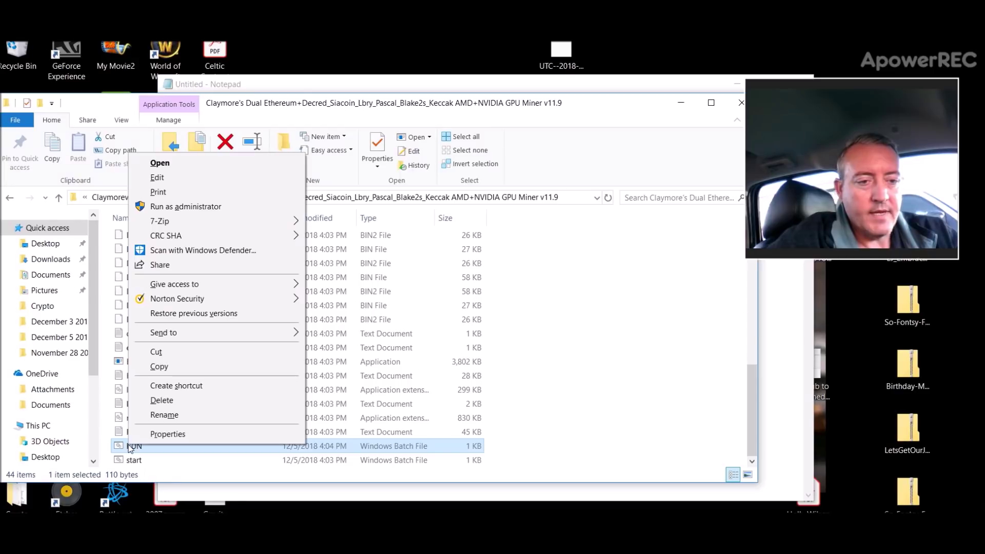
click(222, 176)
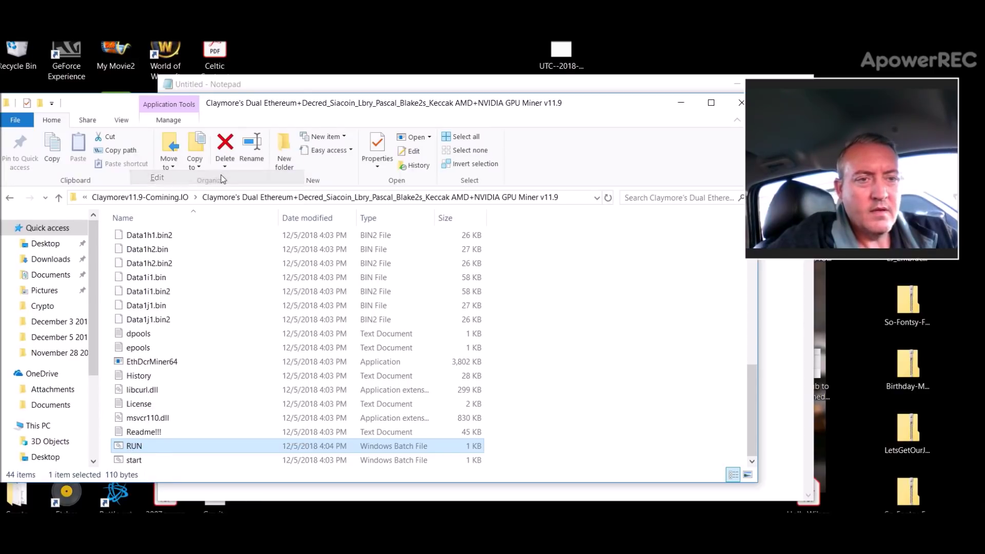
Copy the entire ethdcrminer64 command line from the RUN file into the blank Notepad document.
drag(339, 86, 208, 130)
drag(621, 157, 36, 167)
key(ctrl+c)
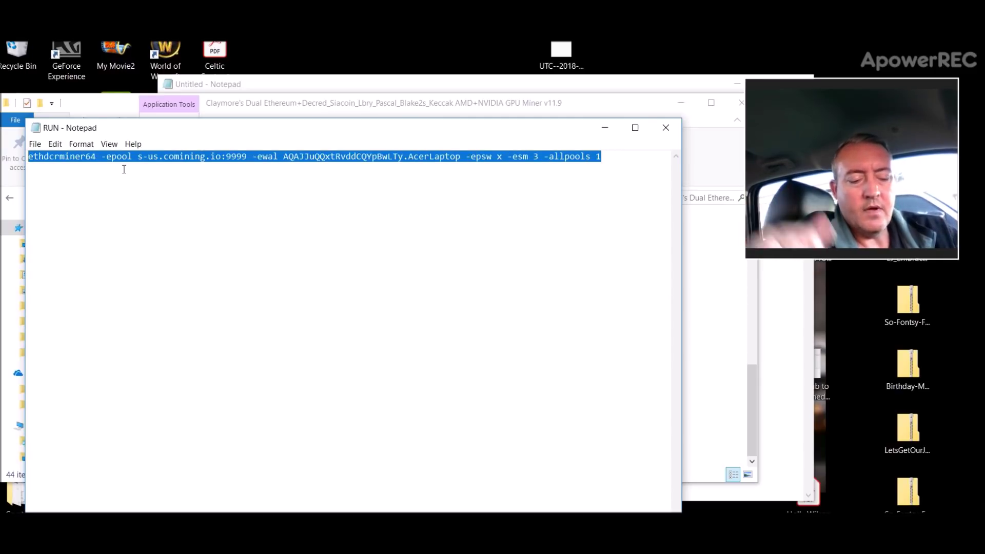
click(334, 85)
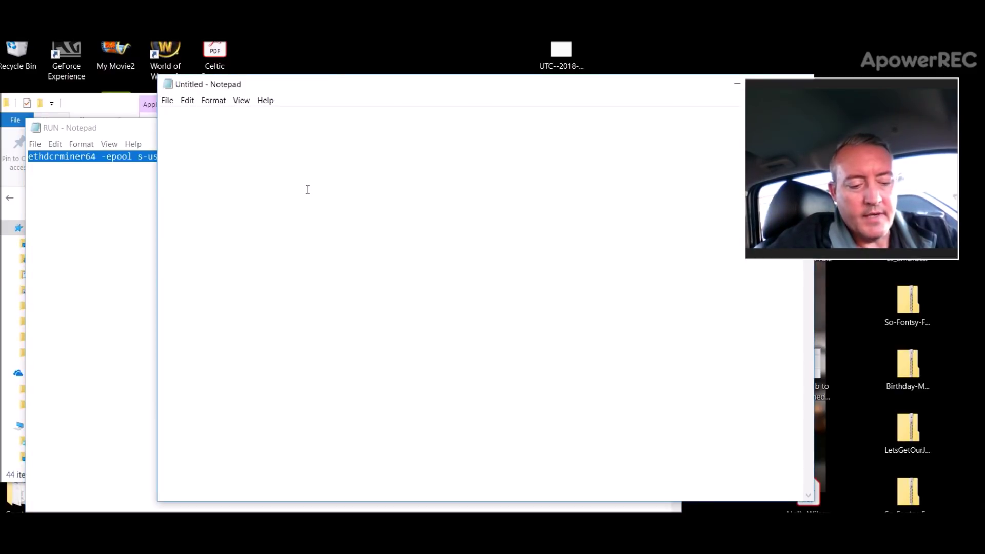
key(ctrl+v)
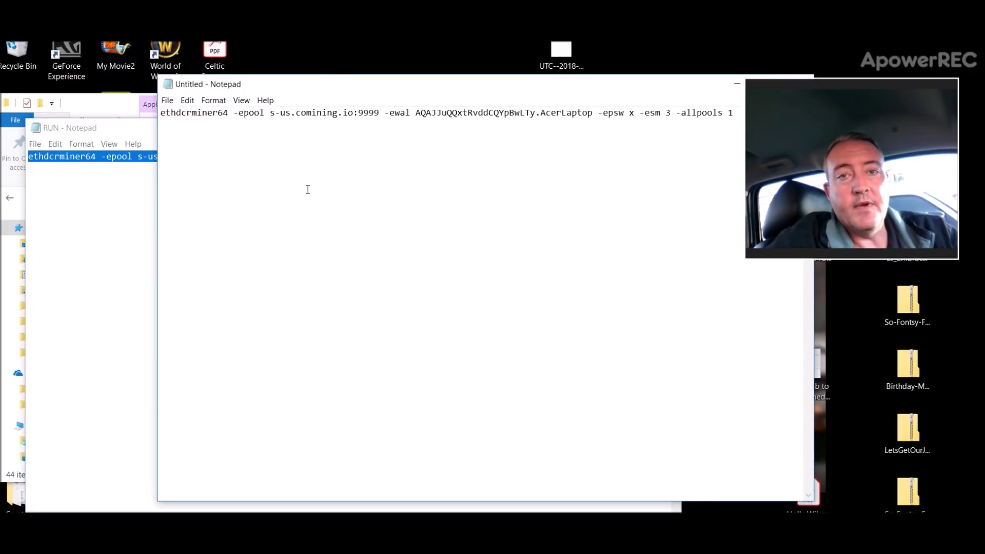
Save the new document as RUN1.bat in the Claymore's Dual Ethereum v11.9 miner folder.
click(167, 100)
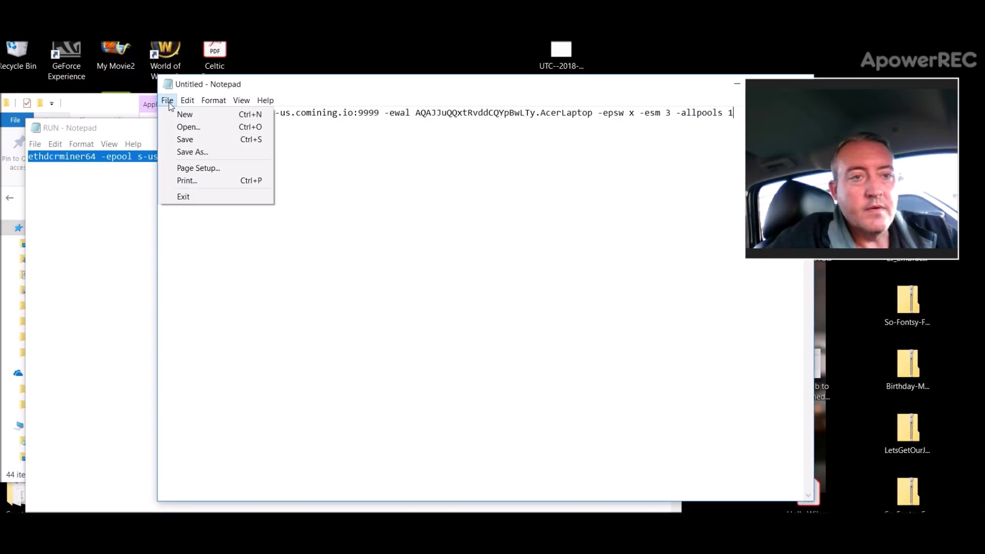
click(191, 153)
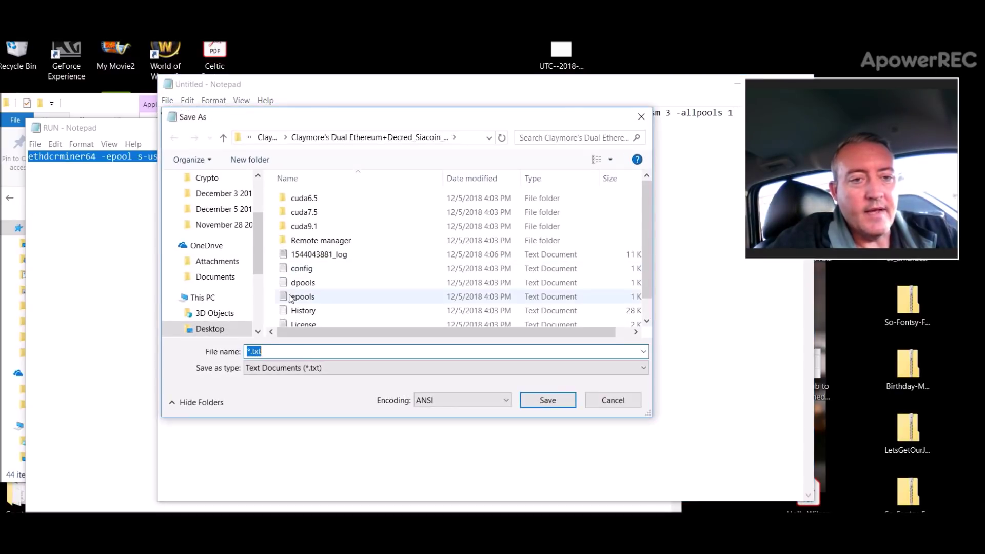
click(295, 353)
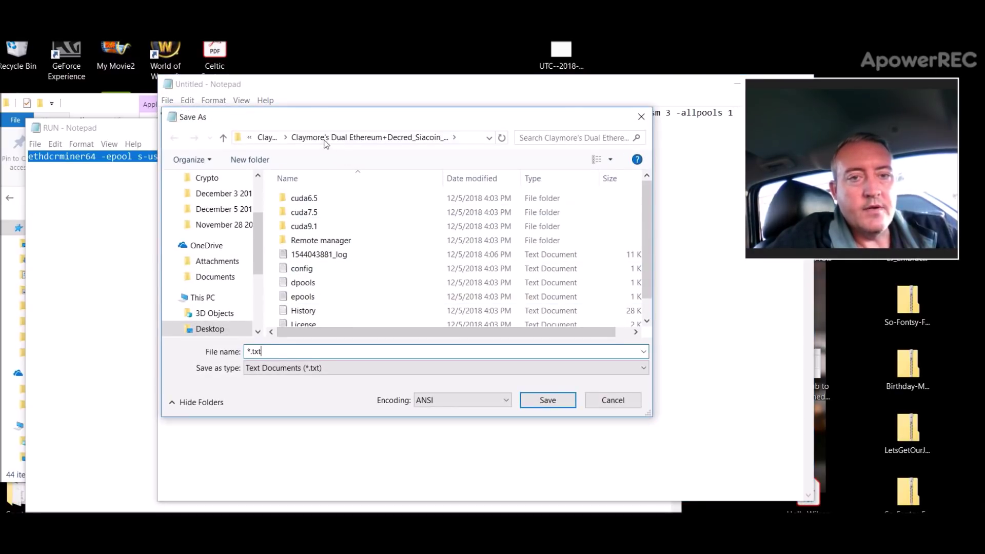
click(262, 138)
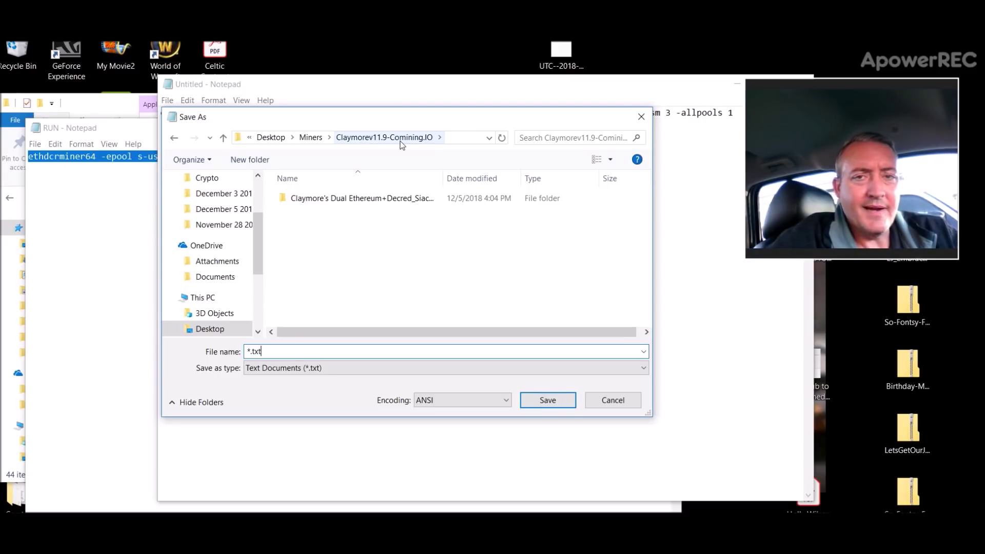
double_click(388, 200)
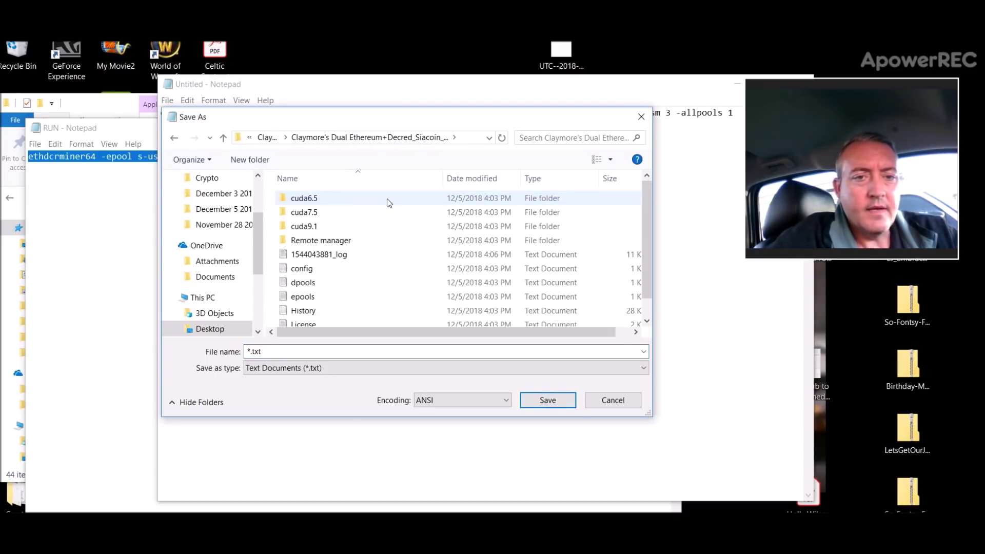
click(350, 352)
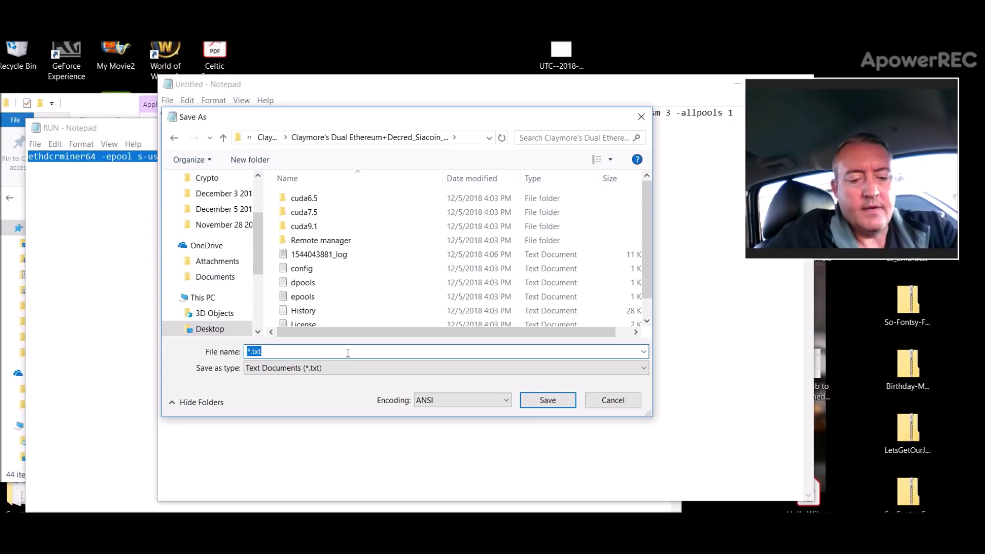
text(RUN)
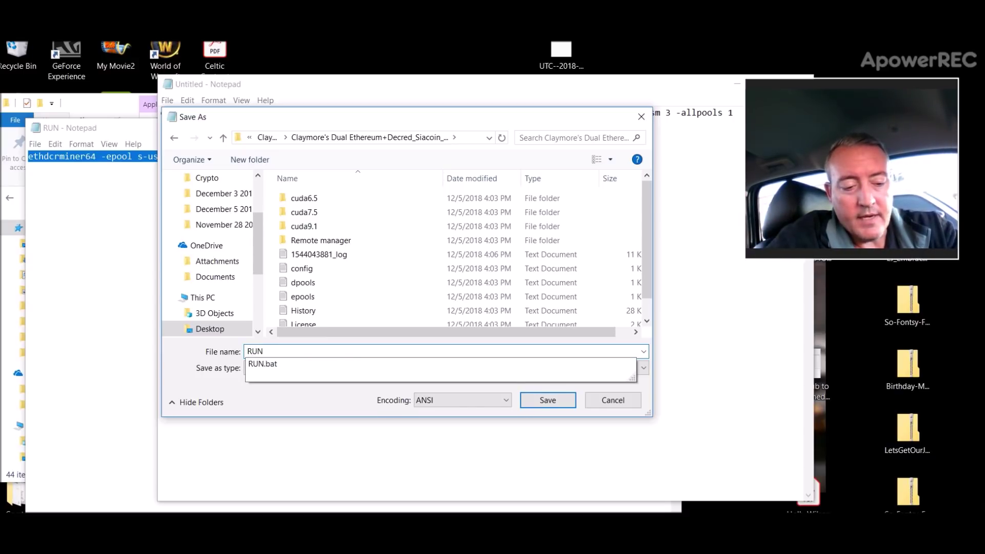
text(1)
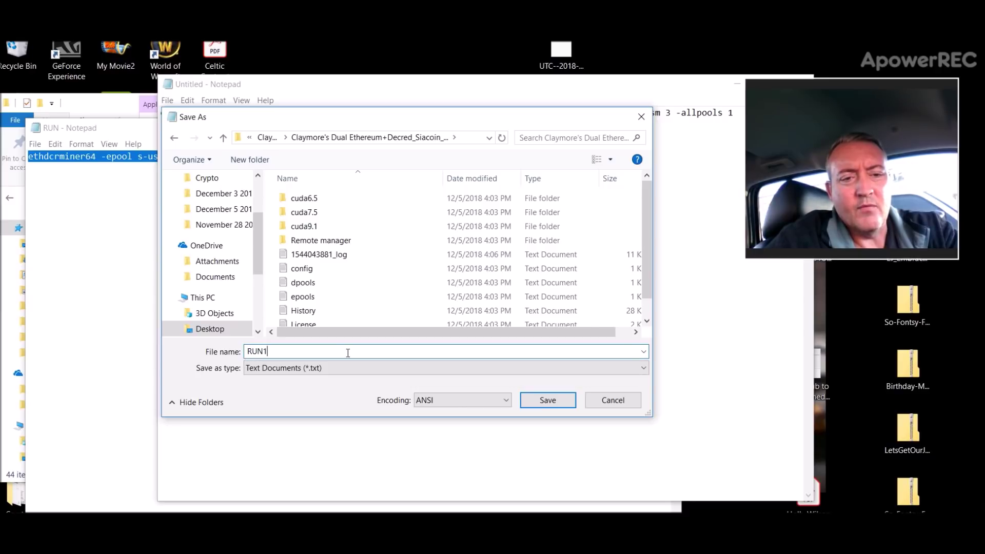
text(.)
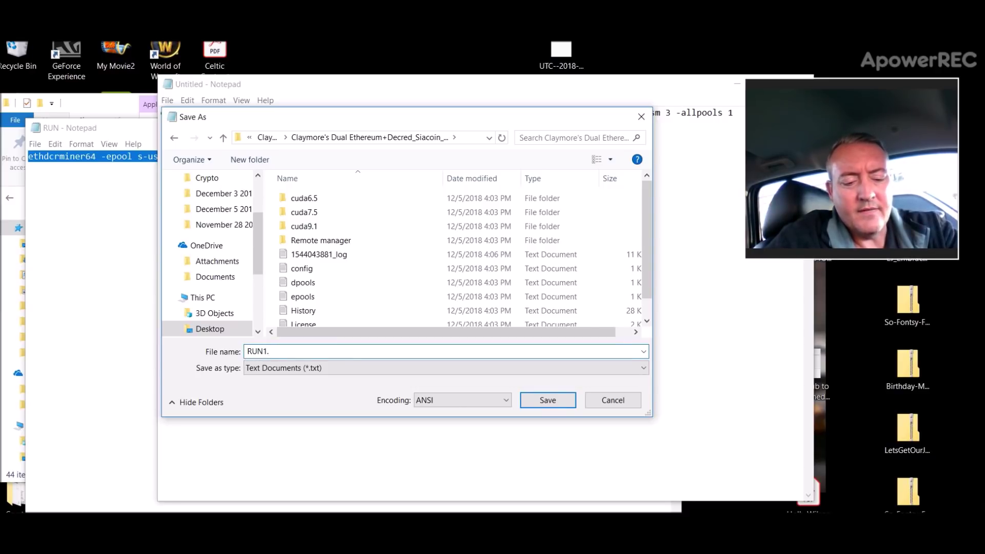
text(bat)
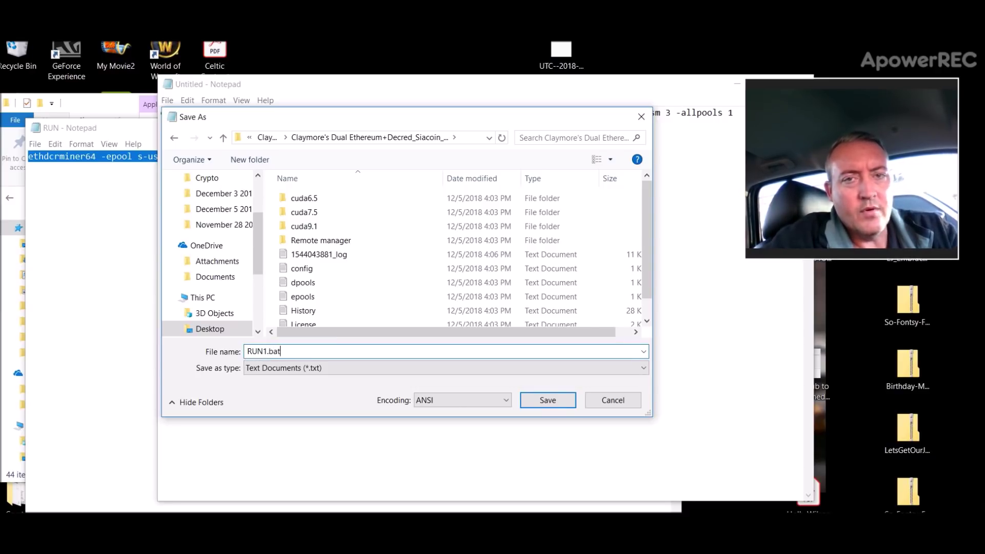
click(537, 398)
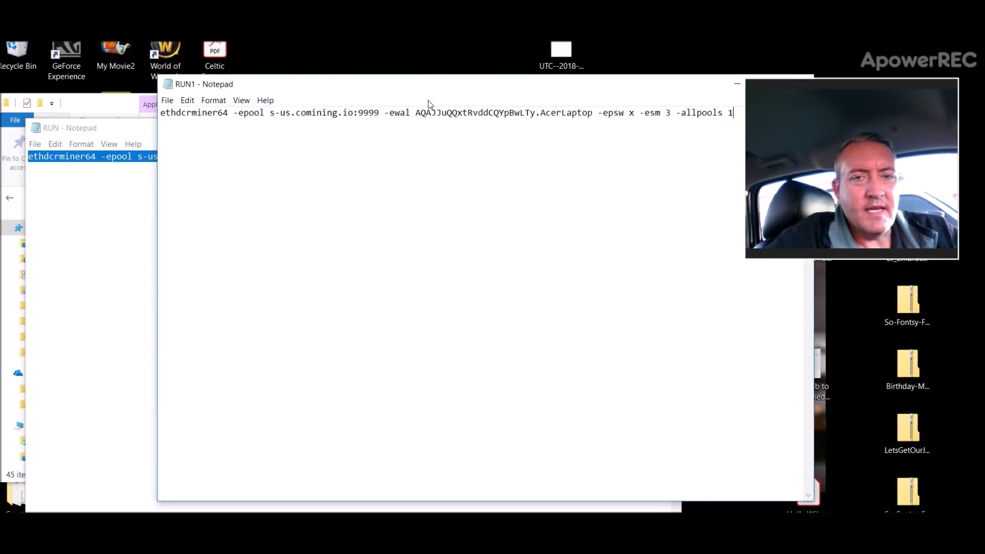
Close the RUN1 and RUN Notepad windows.
drag(444, 87, 296, 119)
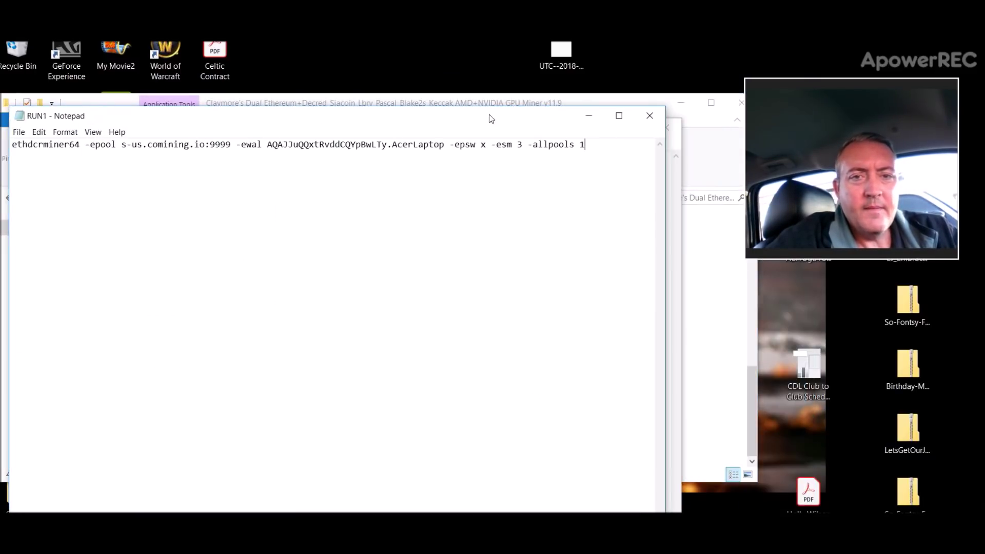
click(649, 115)
click(667, 129)
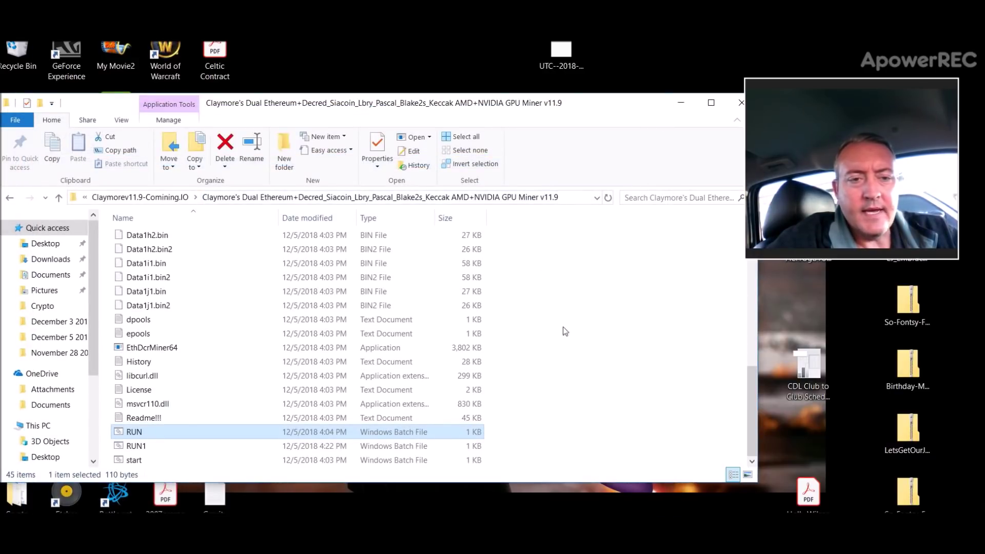
Run the RUN1 batch file to start the Claymore miner.
click(569, 358)
click(152, 448)
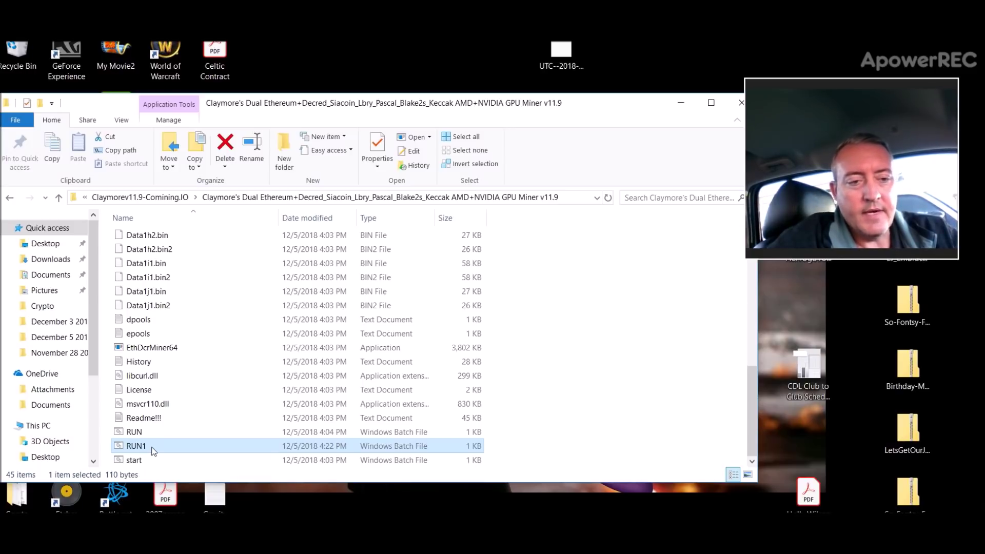
double_click(153, 448)
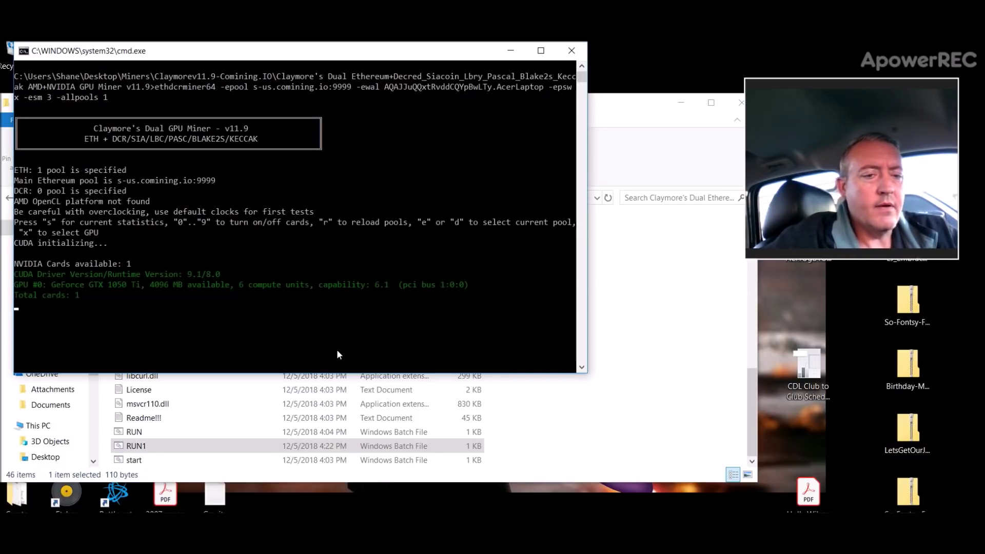
Open RUN1 for editing and highlight the account identifier after -ewal, up to the worker name.
click(220, 448)
right_click(222, 450)
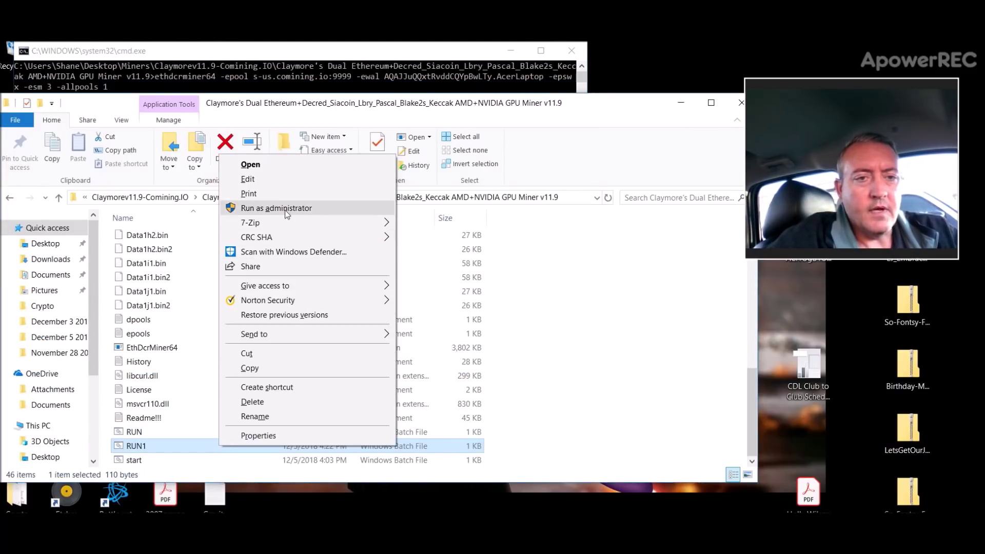
click(314, 177)
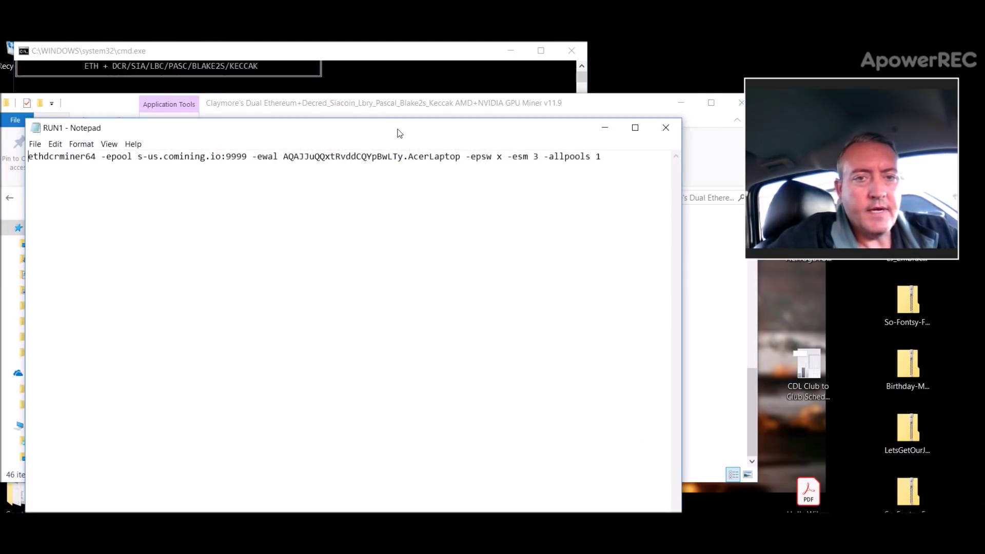
drag(392, 127, 476, 109)
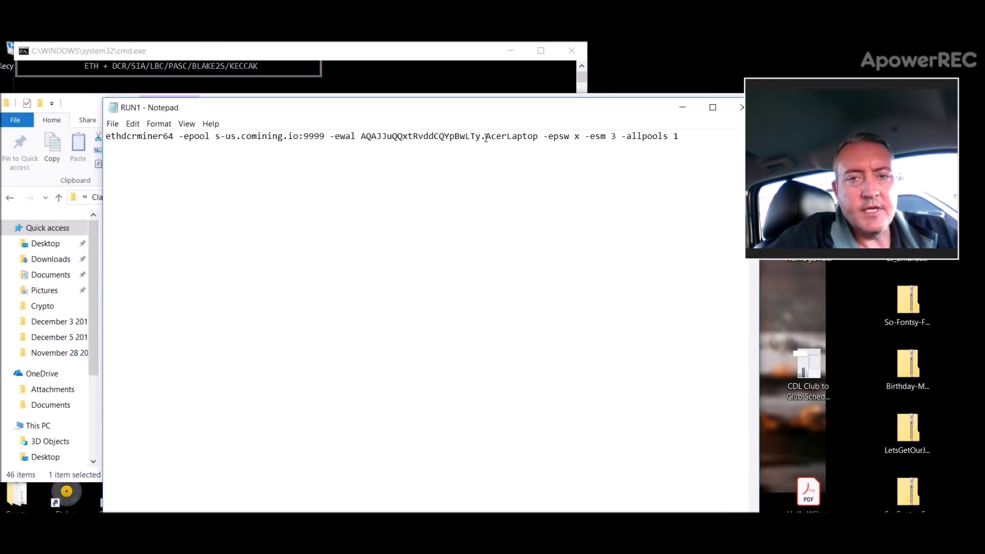
drag(482, 136, 359, 138)
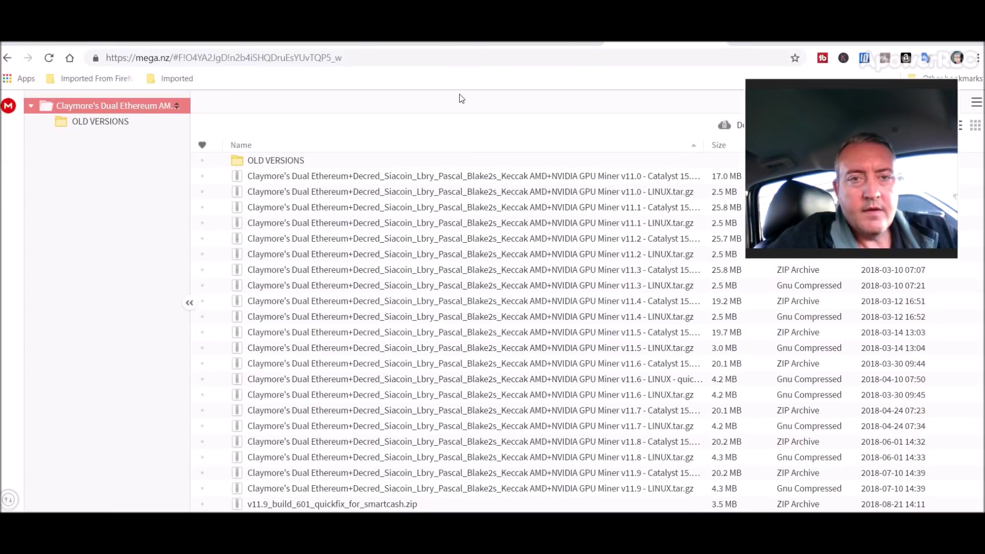
Switch to the browser and bring up the Comining.io account summary page.
click(440, 44)
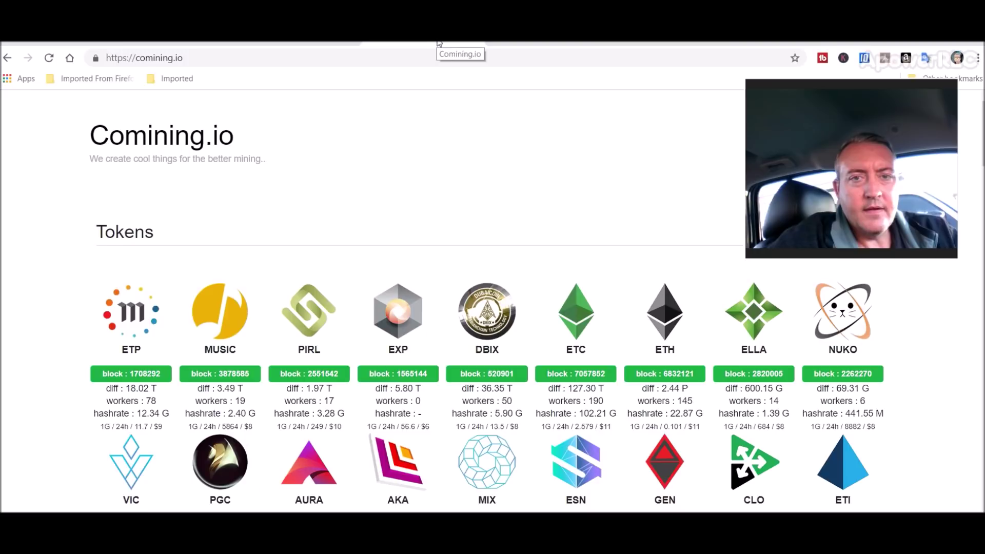
click(326, 44)
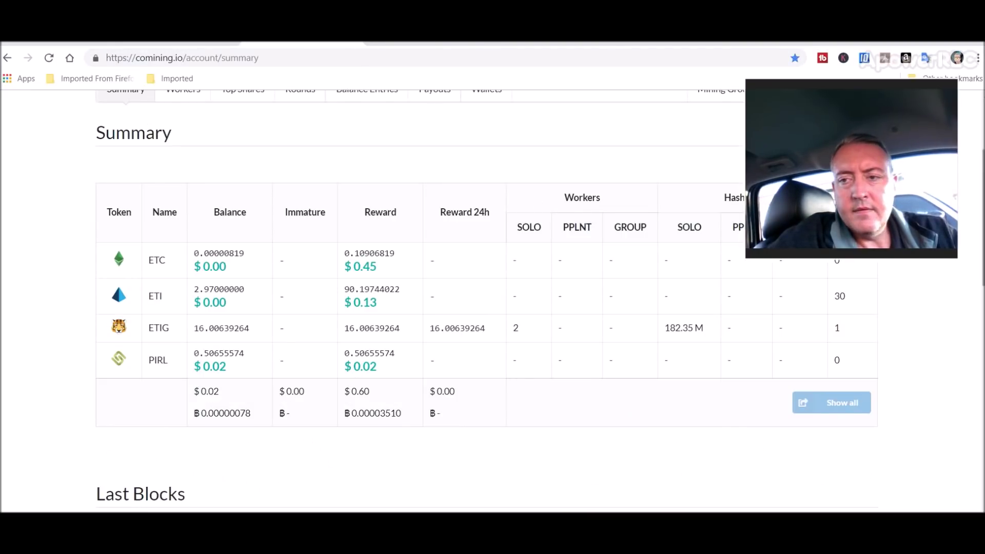
Compare the Comining.io account ID with the RUN1 batch file, review its AcerLaptop worker name, and close the file.
scroll(983, 203, up, 4)
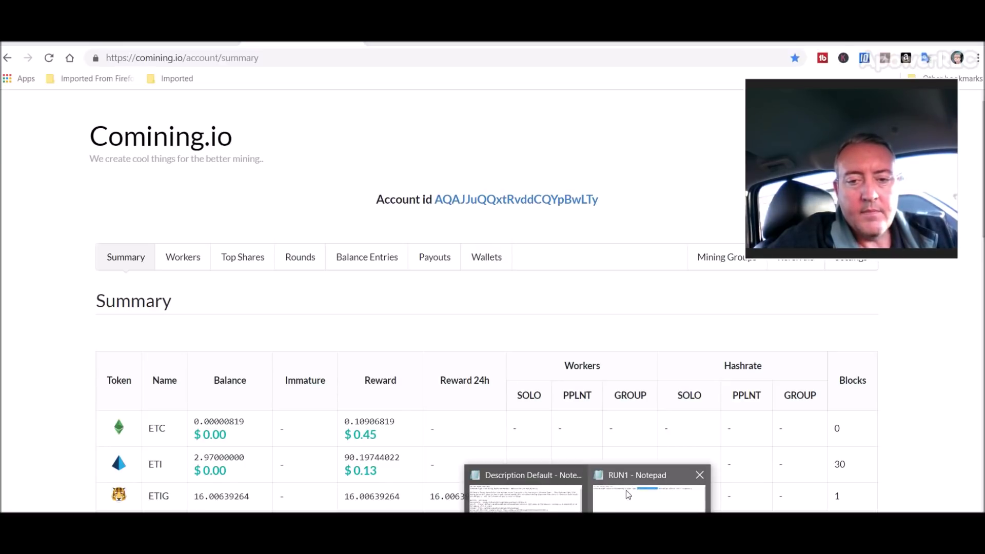
click(631, 493)
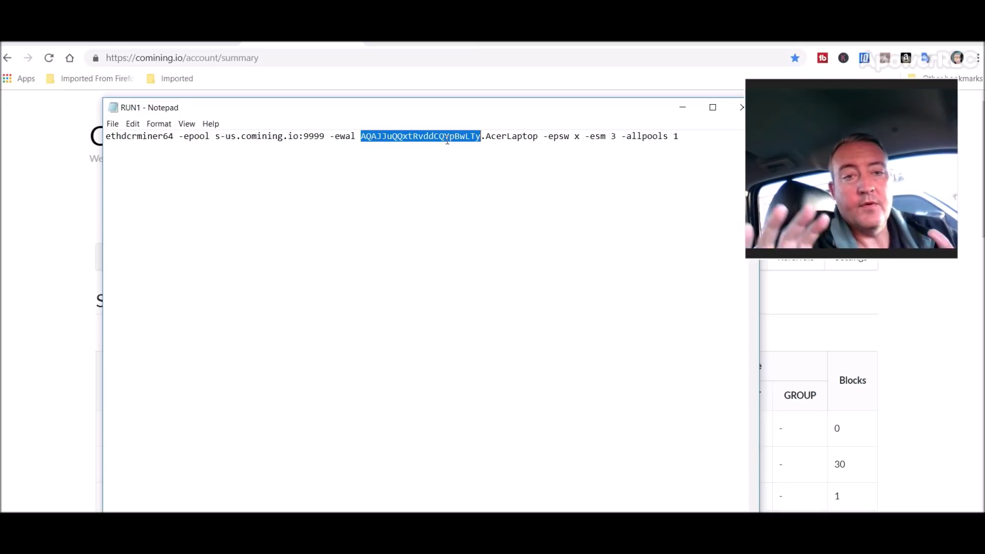
click(528, 137)
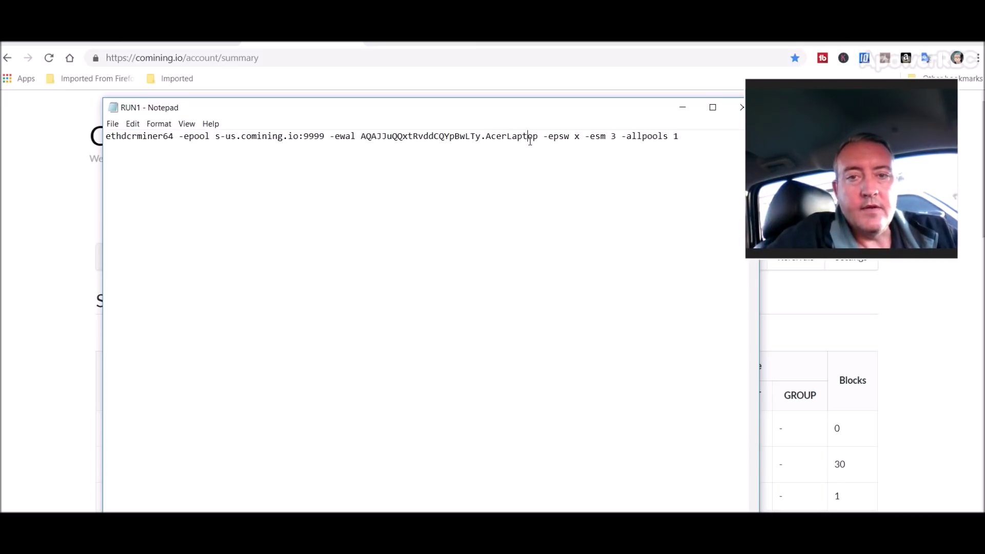
drag(536, 136, 495, 136)
click(500, 182)
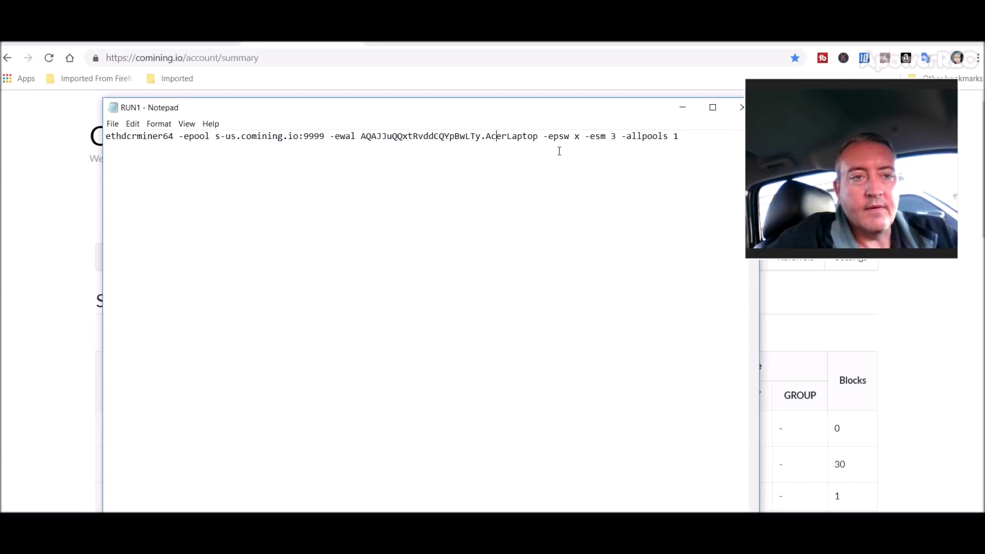
drag(635, 106, 586, 109)
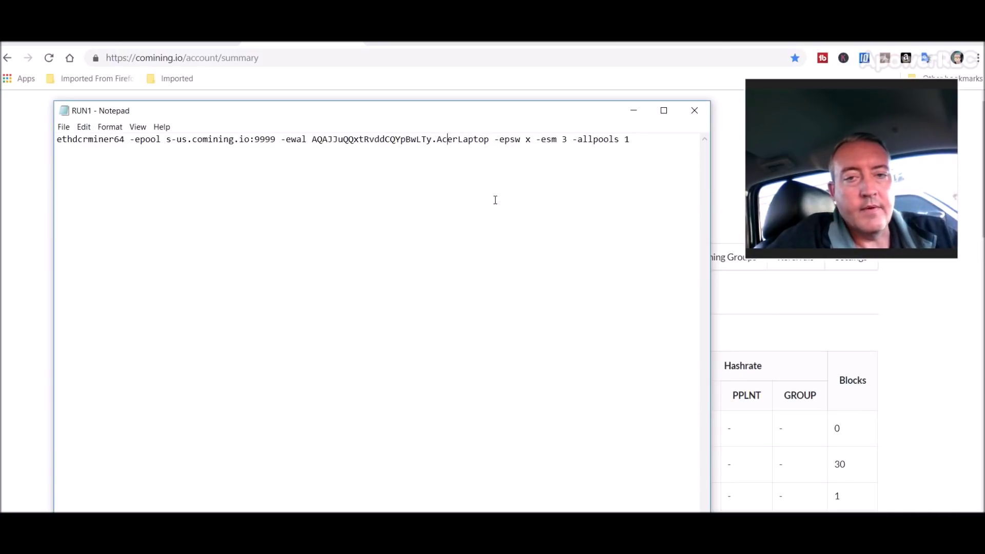
click(695, 112)
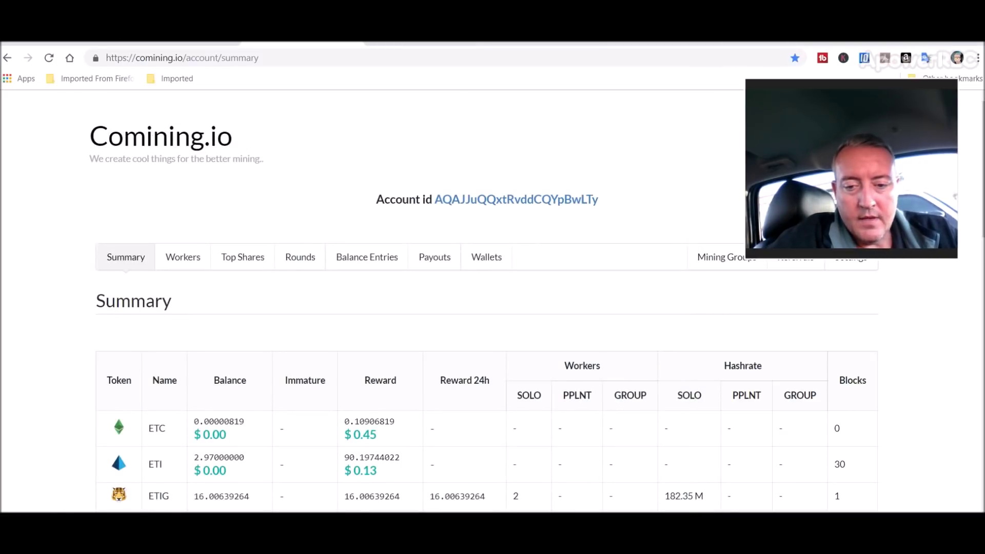
Check the Claymore miner's console output and the Workers list of the Comining.io account.
key(alt+Tab)
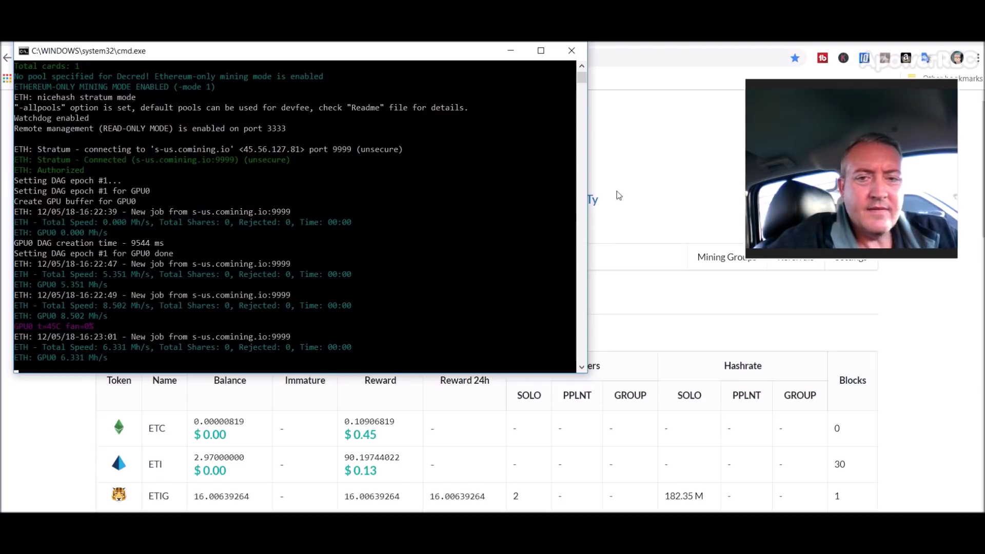
click(635, 181)
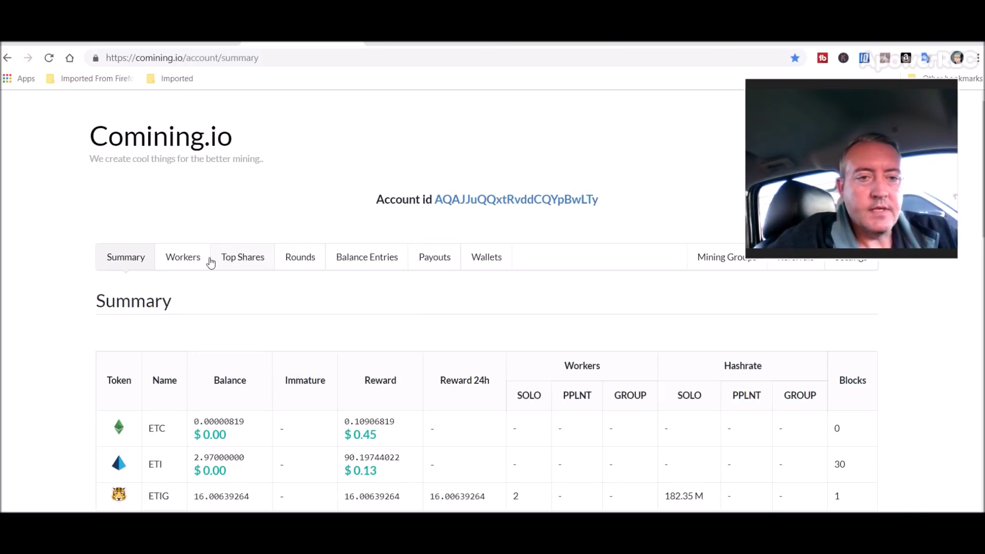
click(188, 264)
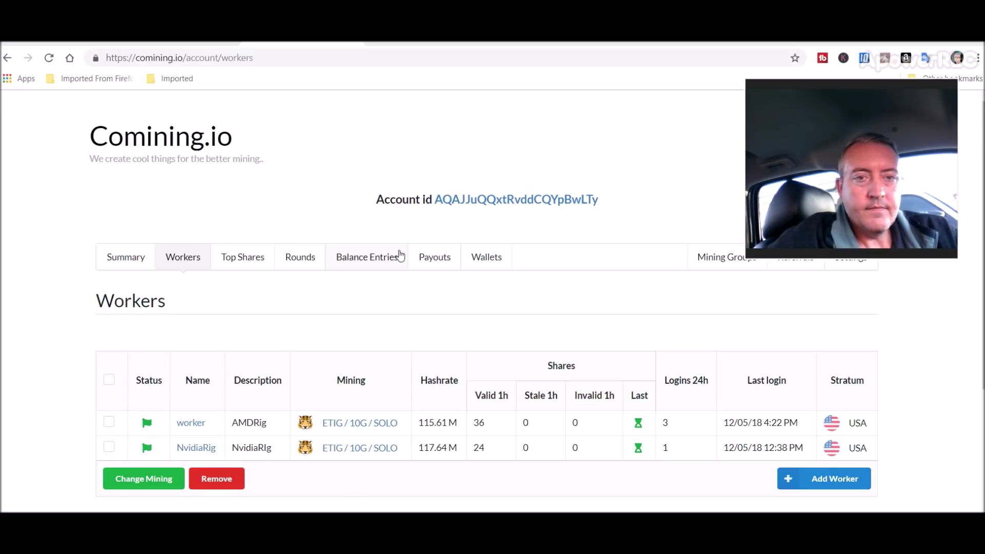
key(alt+Tab)
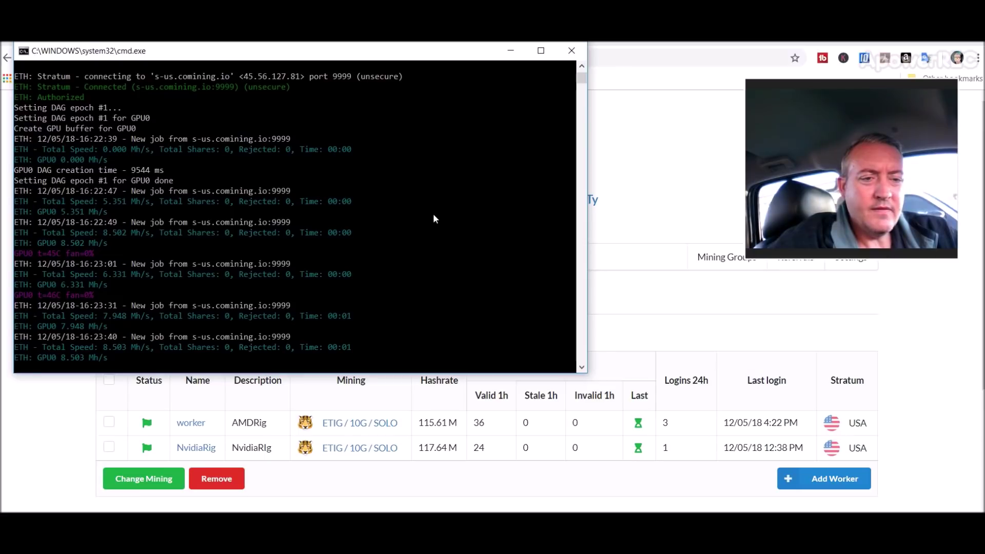
click(656, 195)
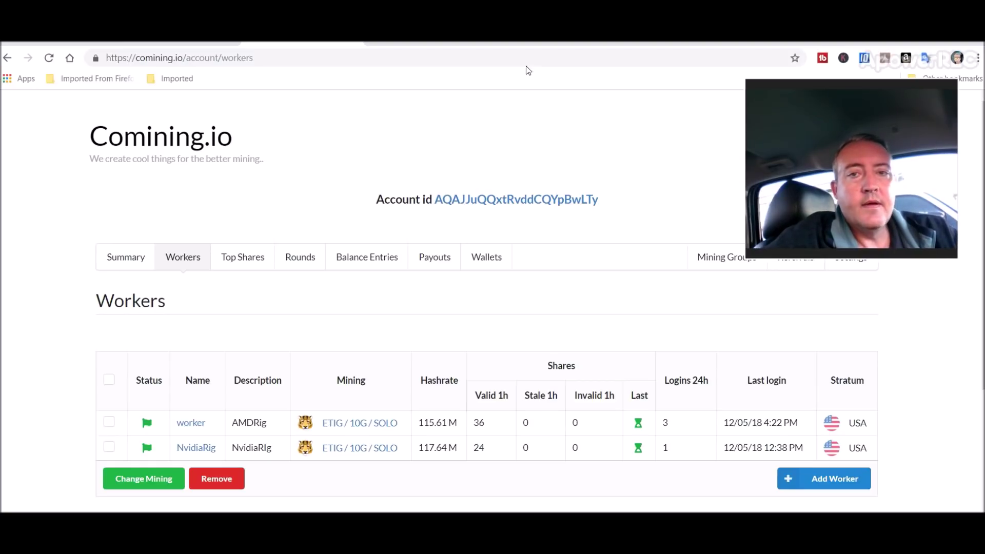
Look through the EthereumTiger announcement thread on Bitcointalk, from the bounties and roadmap to the replies, and return to its start.
click(544, 43)
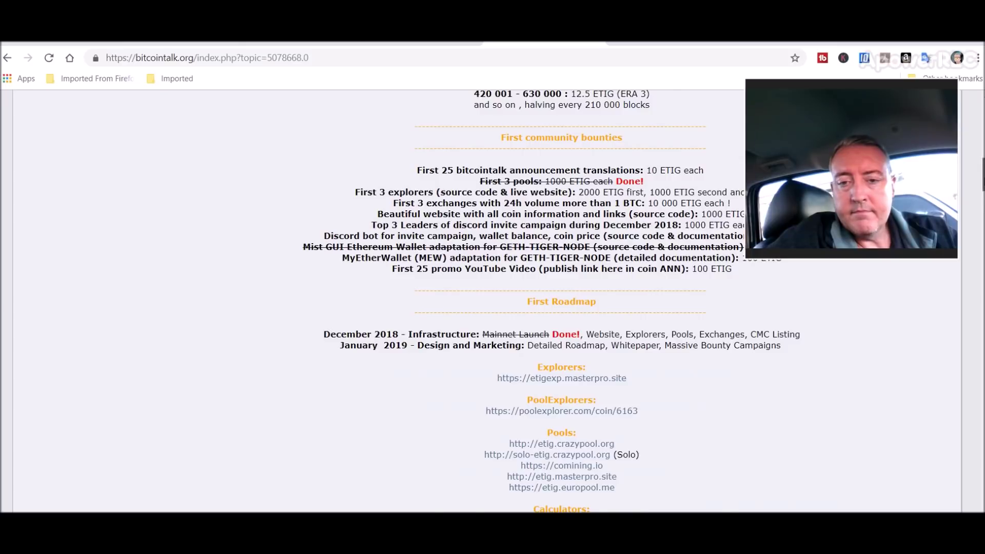
scroll(982, 180, down, 5)
scroll(982, 181, down, 12)
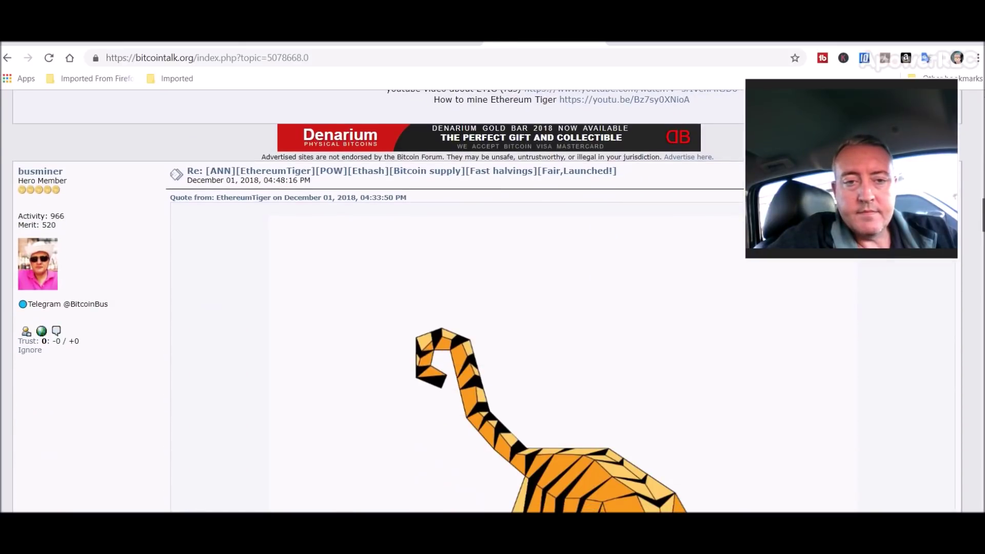
scroll(982, 180, down, 9)
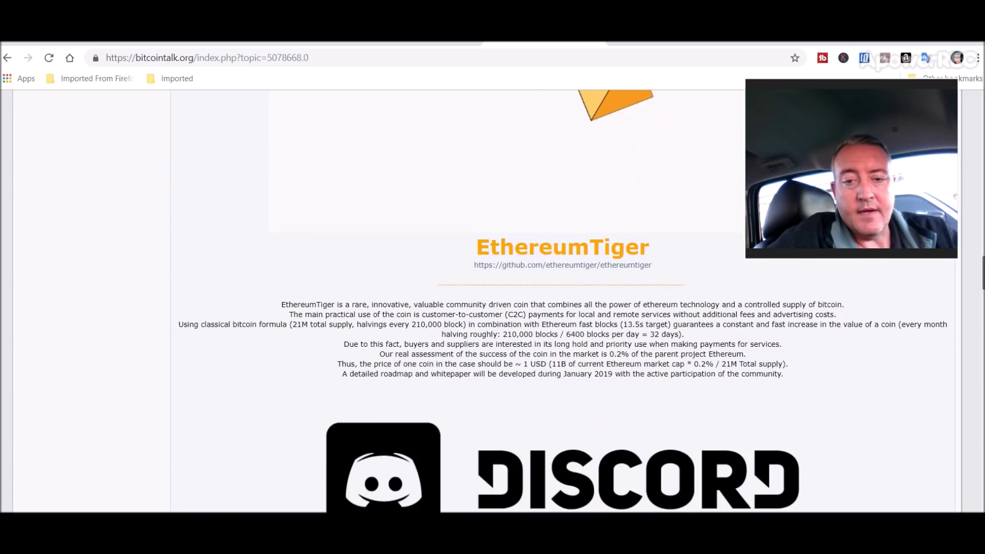
scroll(982, 181, up, 20)
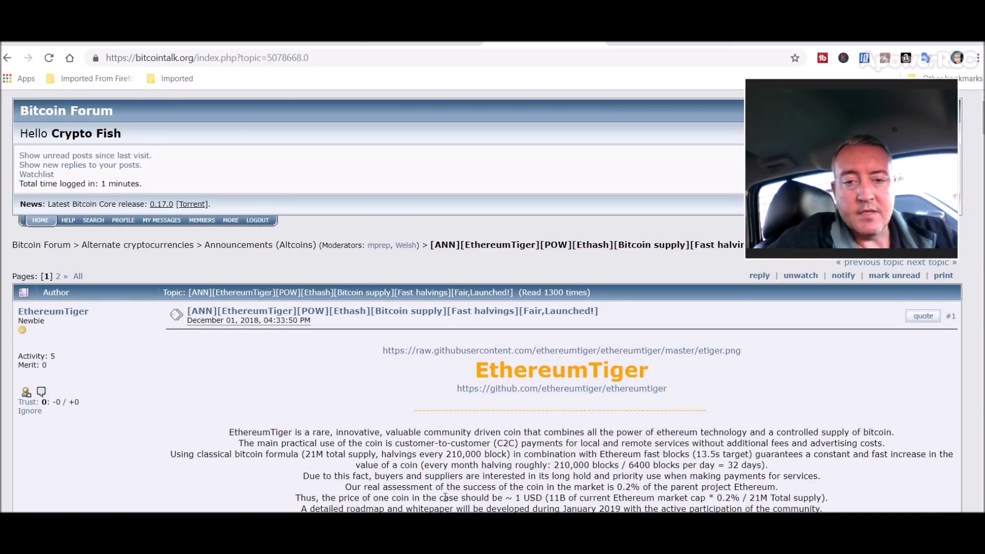
Go back to the Comining.io account in the browser and bring up its Summary page.
key(super+Down)
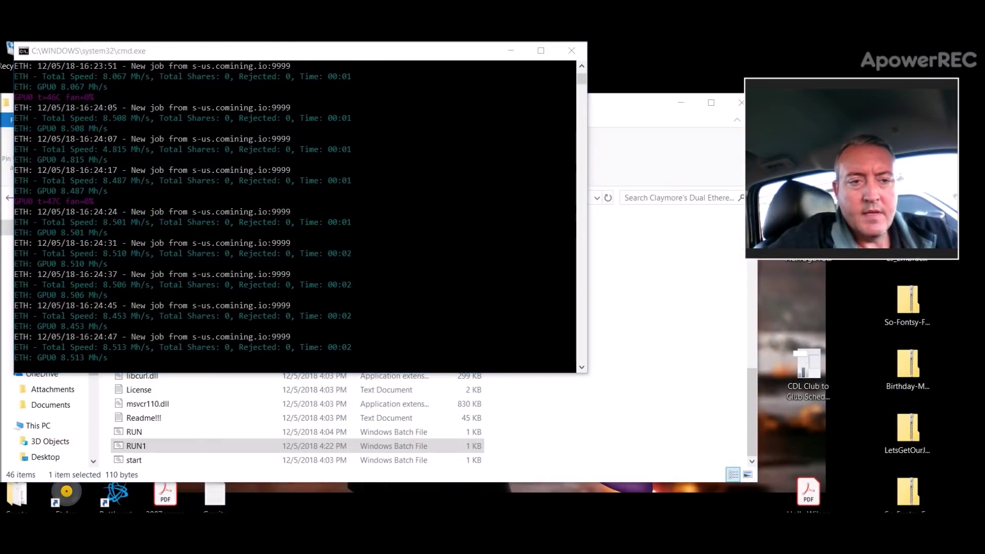
click(549, 490)
click(426, 45)
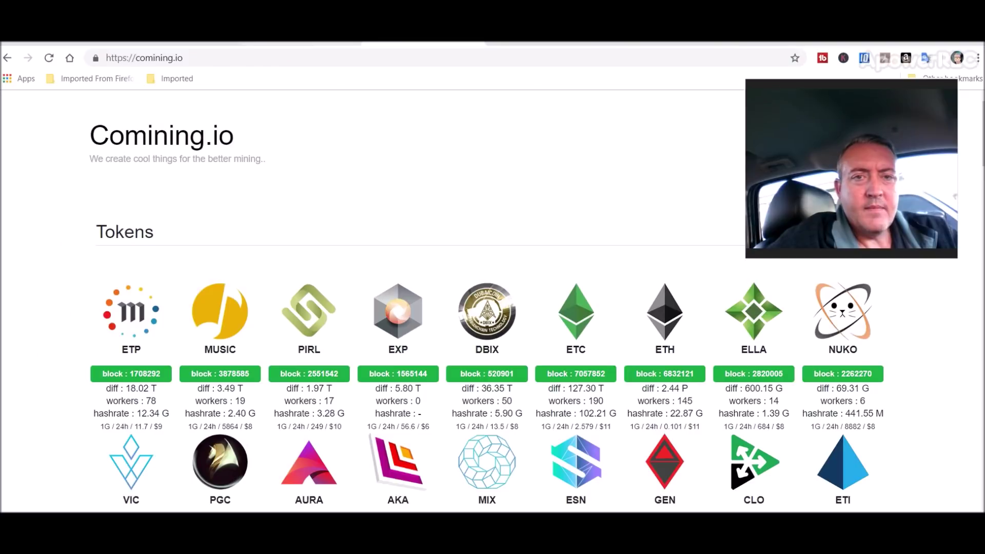
click(338, 45)
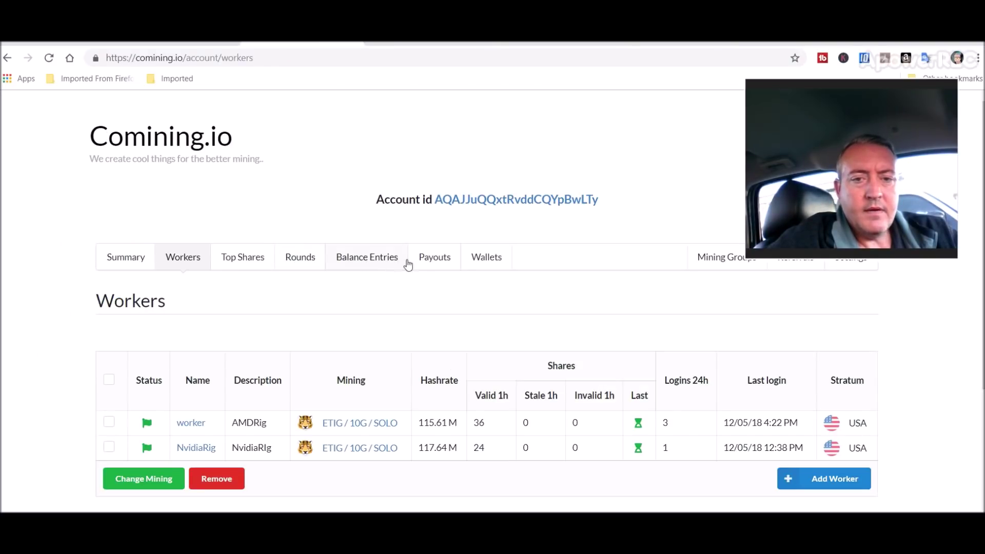
click(371, 266)
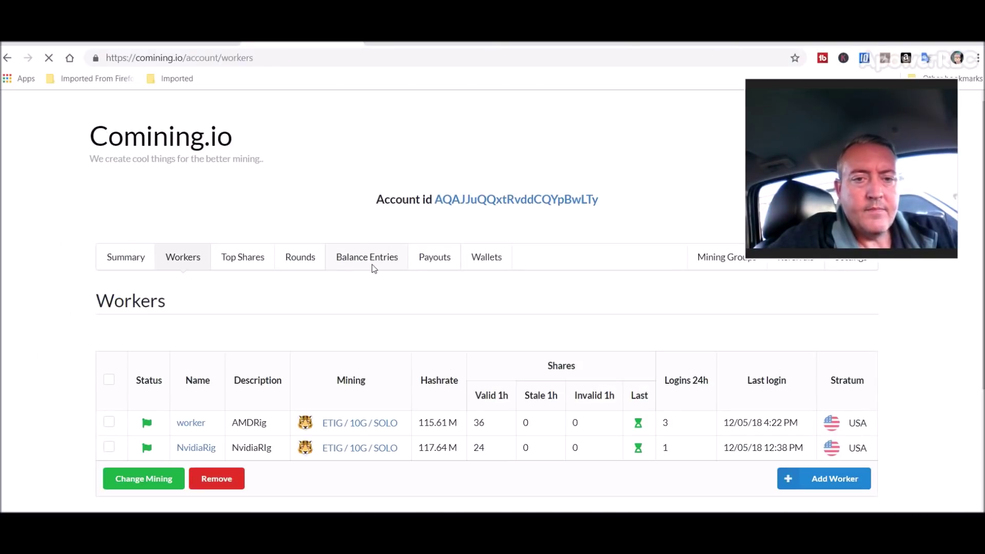
click(128, 264)
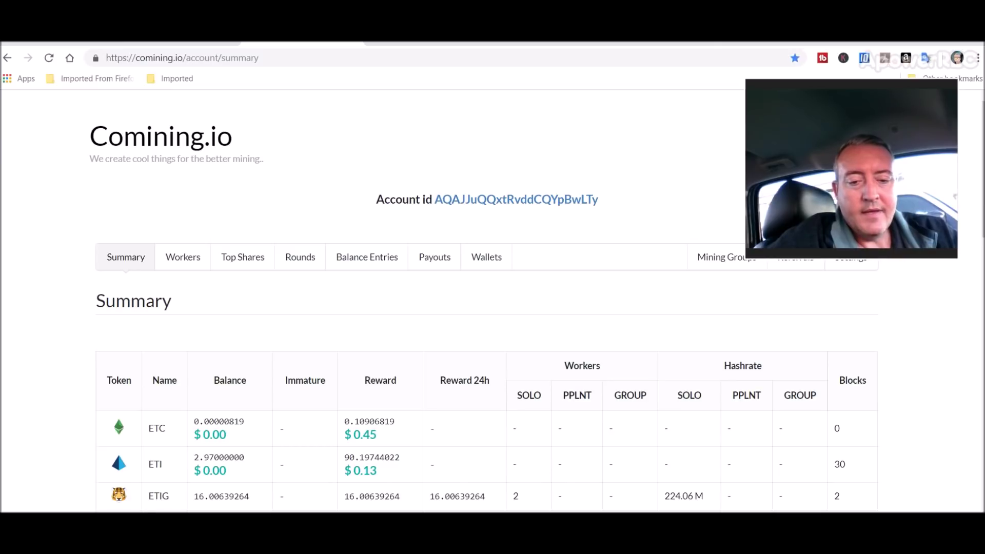
Open the Calculator beside the account summary and multiply 0.05 by 16.
key(XF86Calculator)
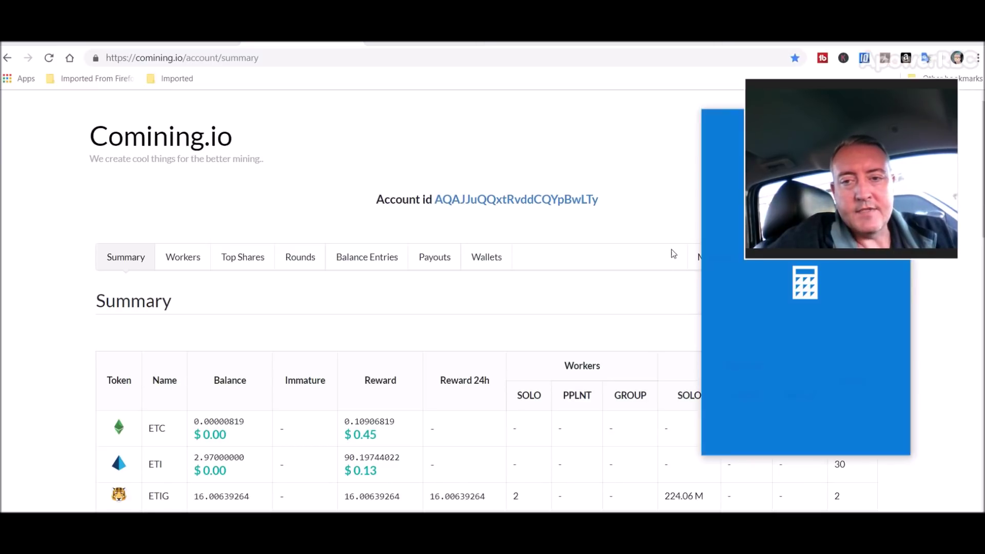
drag(728, 122, 529, 104)
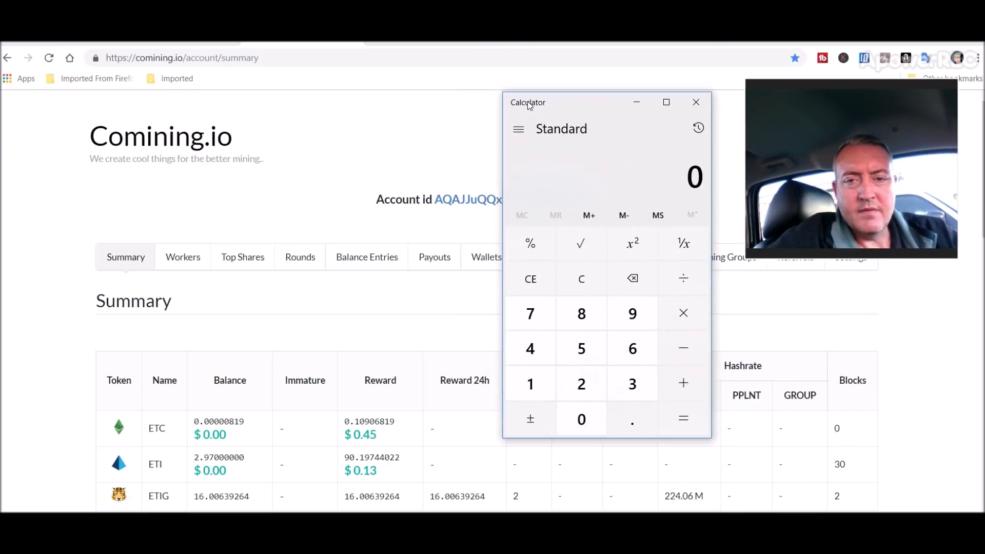
click(634, 419)
click(581, 419)
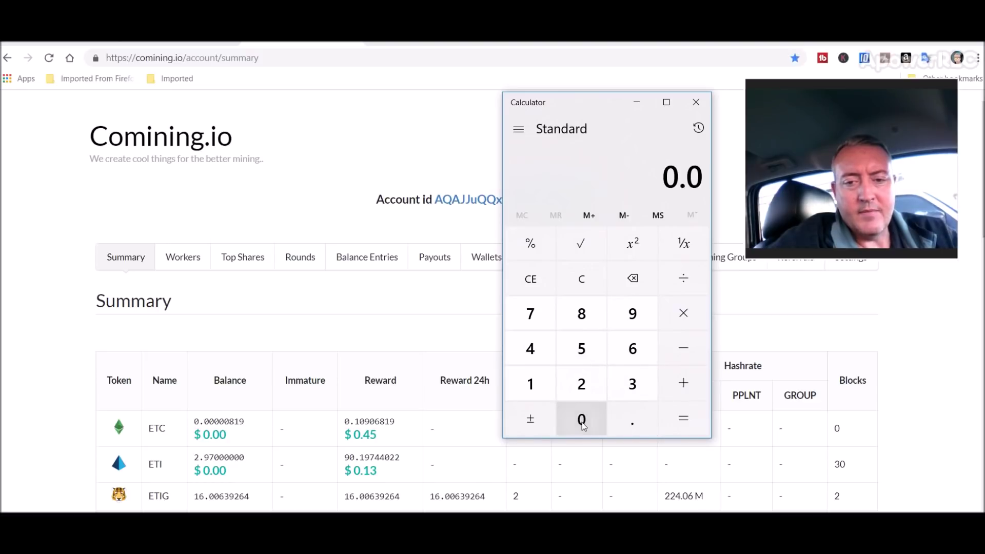
click(582, 349)
click(679, 311)
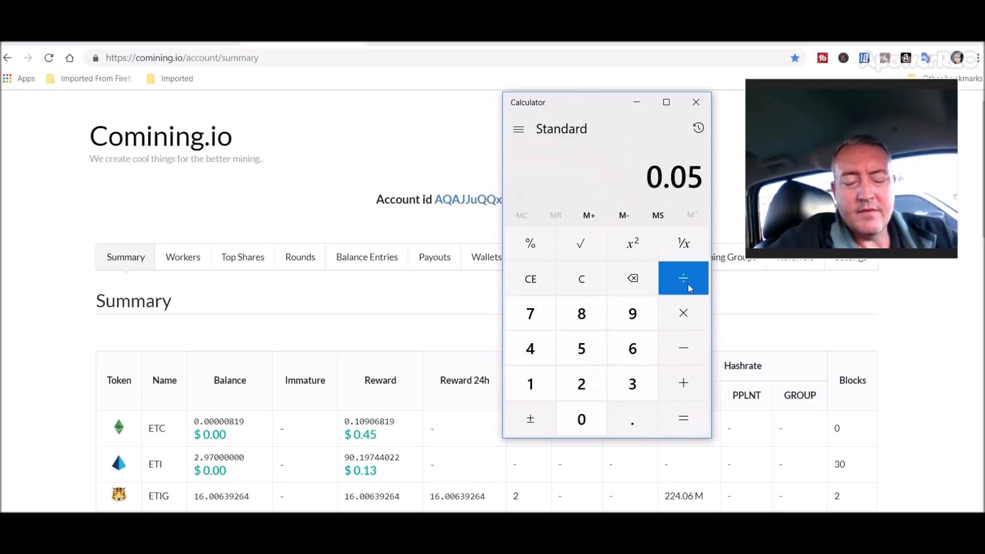
click(683, 313)
click(528, 384)
click(632, 348)
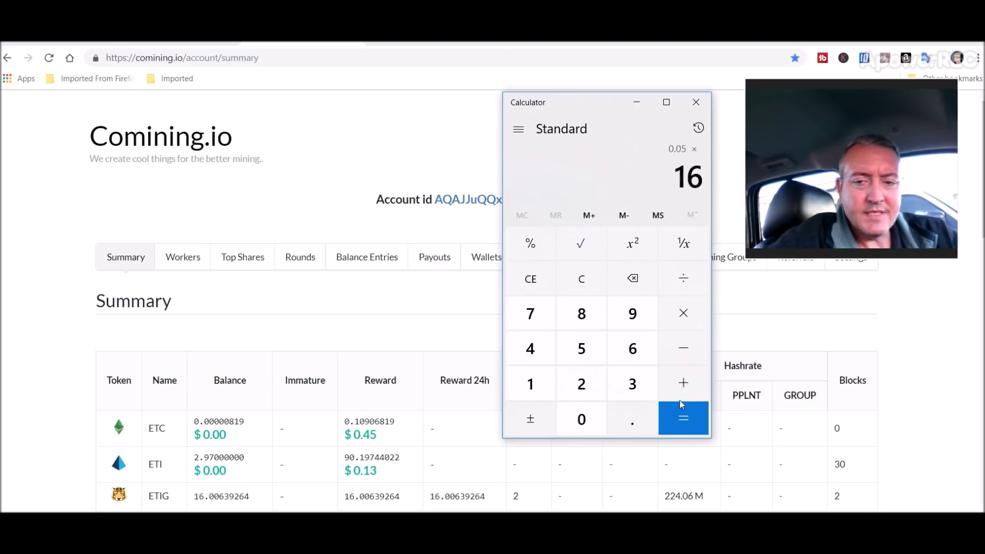
click(684, 420)
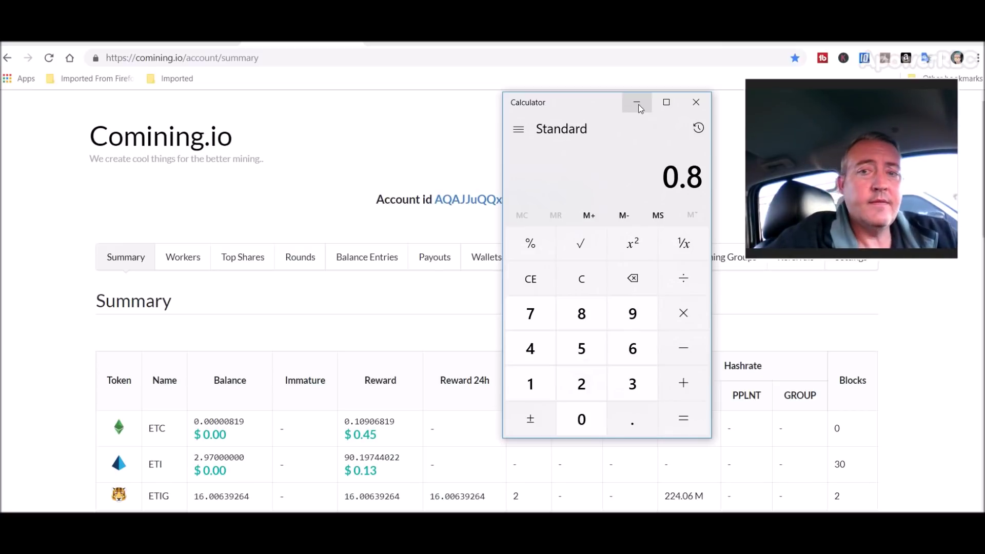
Multiply the calculator result by 8 and close the Calculator.
click(684, 313)
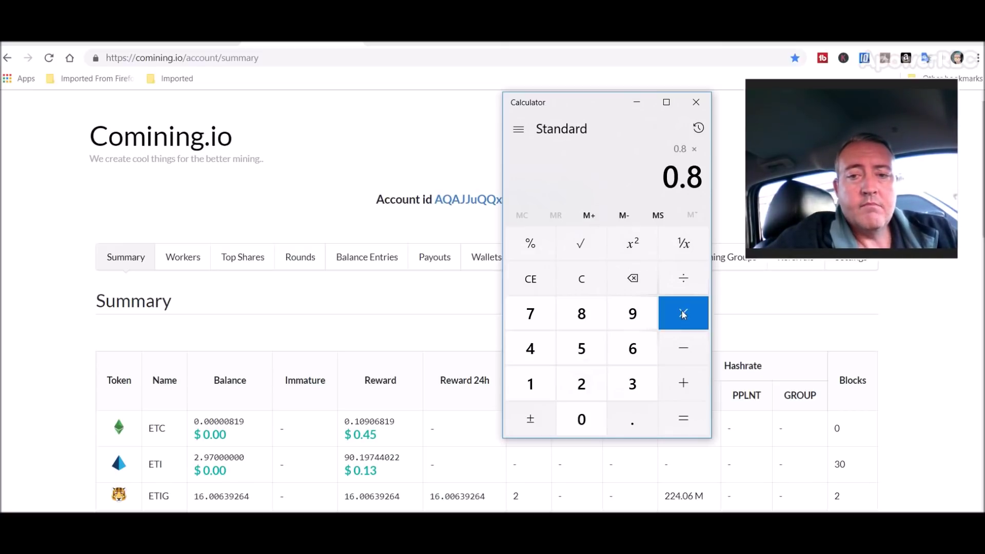
click(581, 314)
click(694, 424)
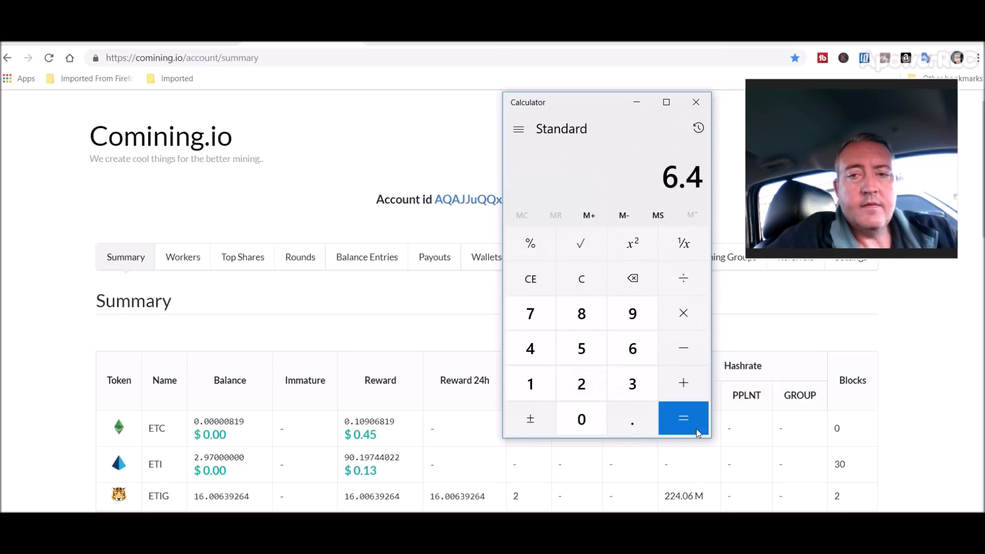
click(696, 103)
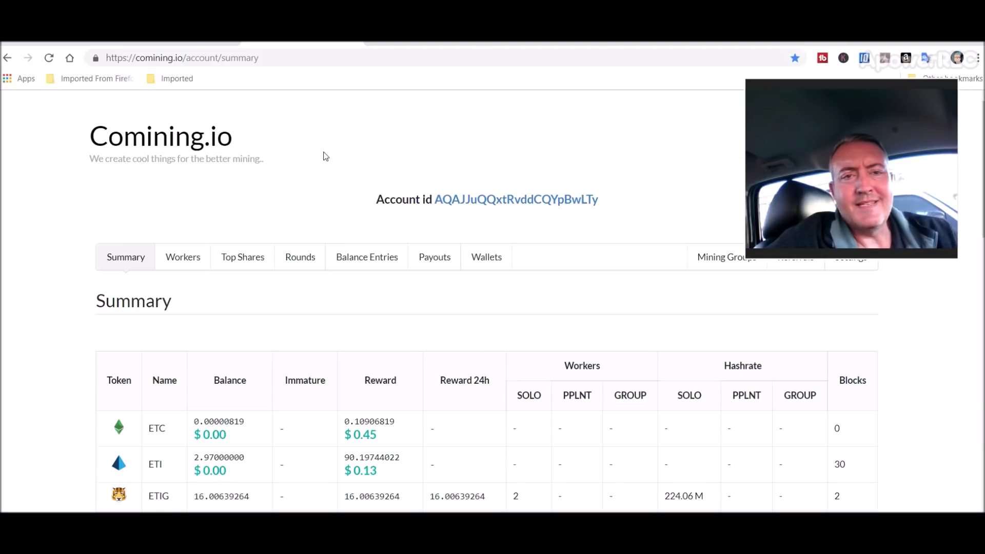
Bring up the EthereumTiger announcement thread on Bitcointalk.
key(ctrl+Tab)
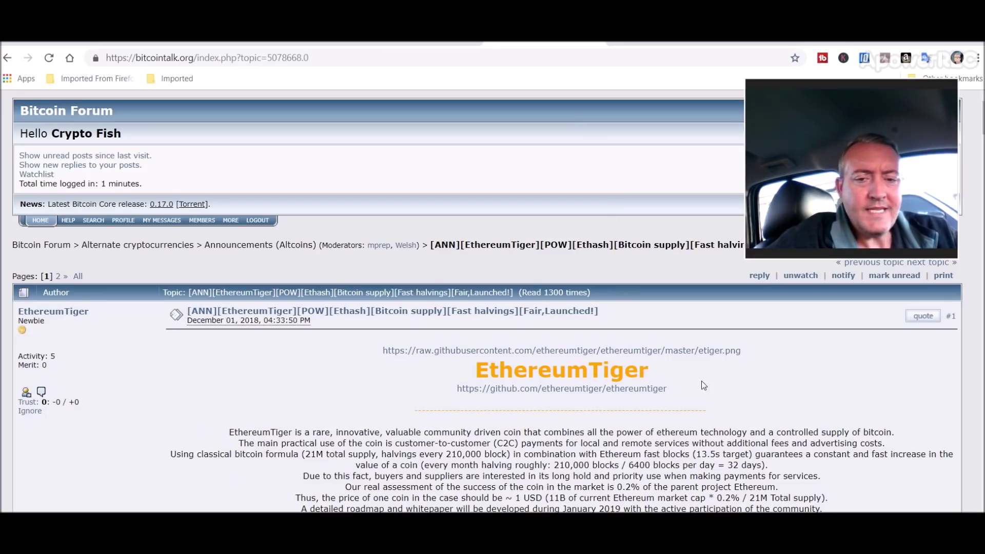